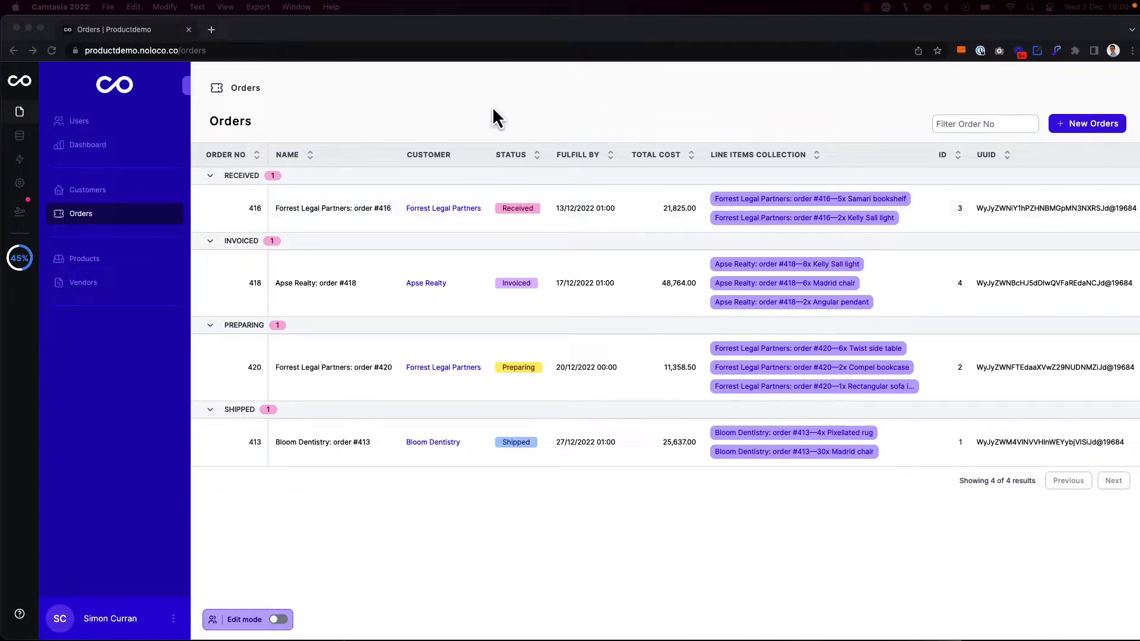
Step: Enter edit mode and add a new page built from the Postgres Orders collection
{"action": "left_click", "coordinate": [550, 130]}
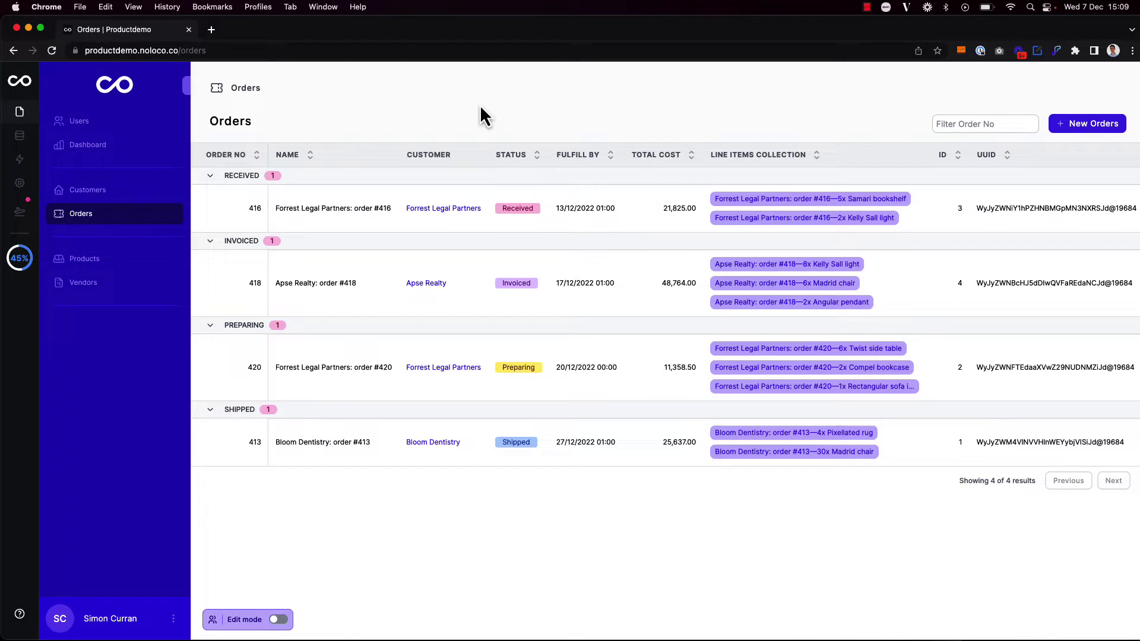
{"action": "key", "text": "super+e"}
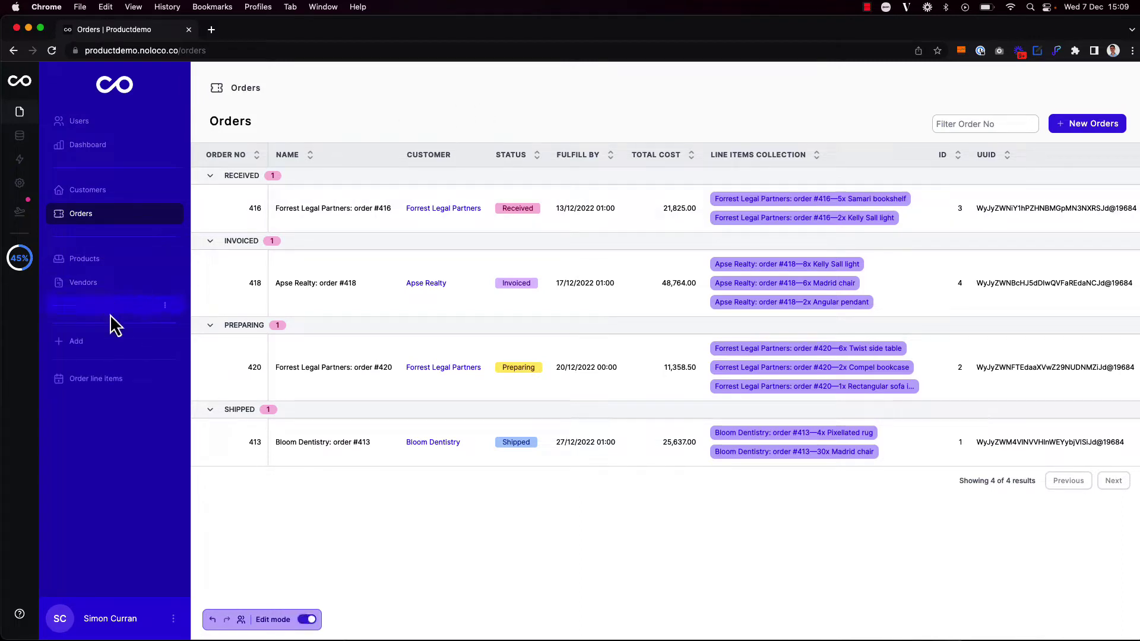
{"action": "left_click", "coordinate": [78, 349]}
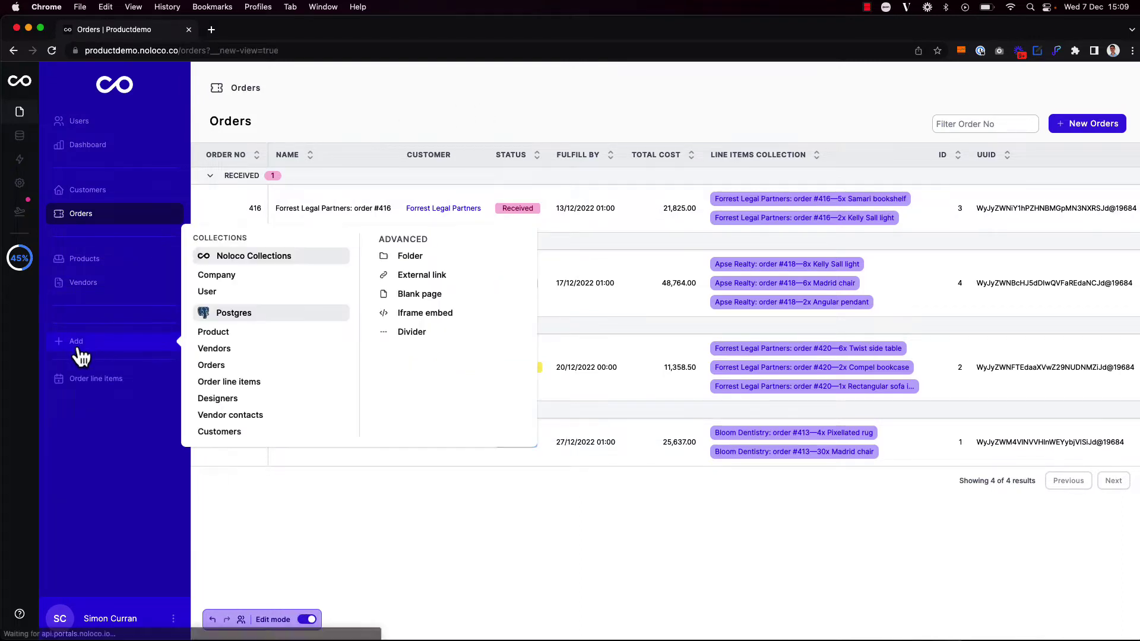
{"action": "left_click", "coordinate": [221, 367]}
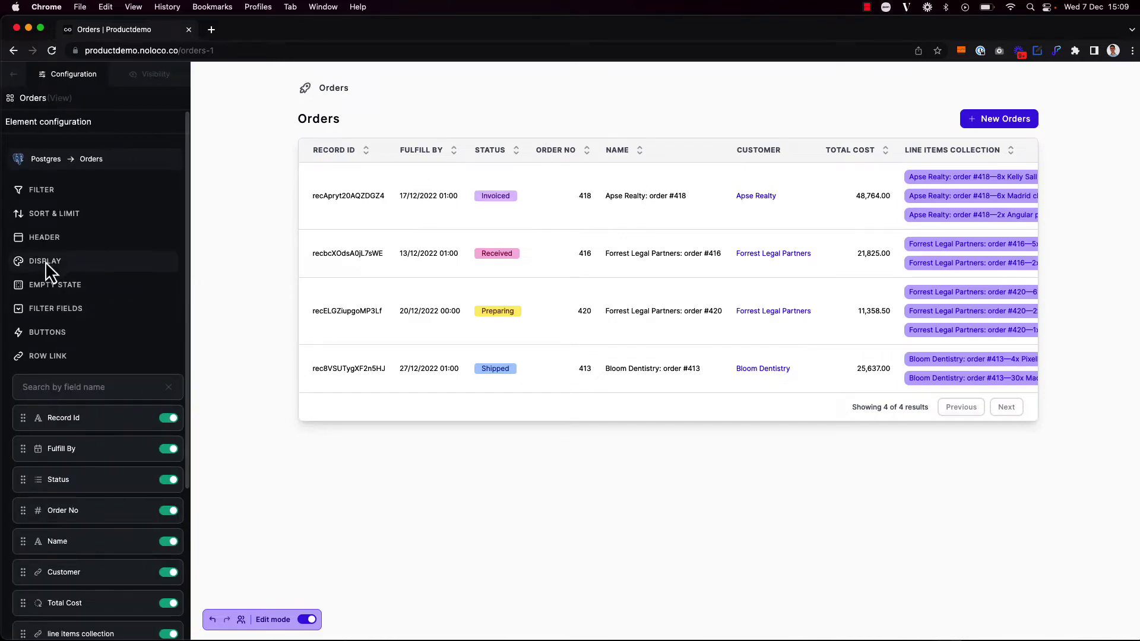
Step: Change the Orders page display from a table to Charts, creating a default Chart 1
{"action": "left_click", "coordinate": [45, 261]}
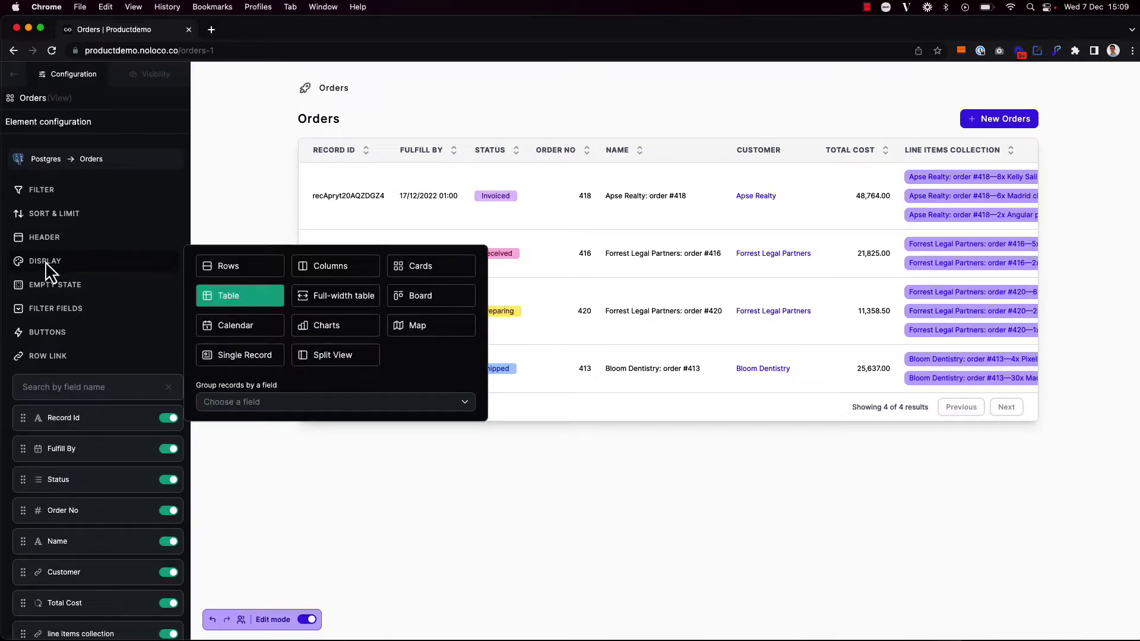
{"action": "left_click", "coordinate": [349, 337]}
{"action": "left_click", "coordinate": [579, 148]}
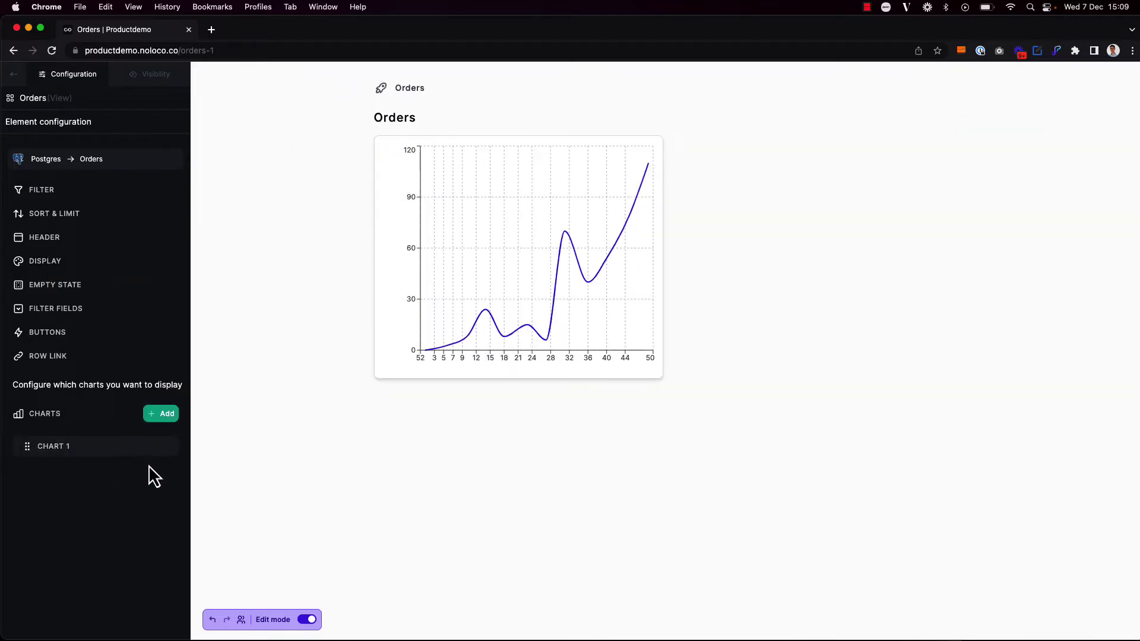
{"action": "left_click", "coordinate": [165, 448]}
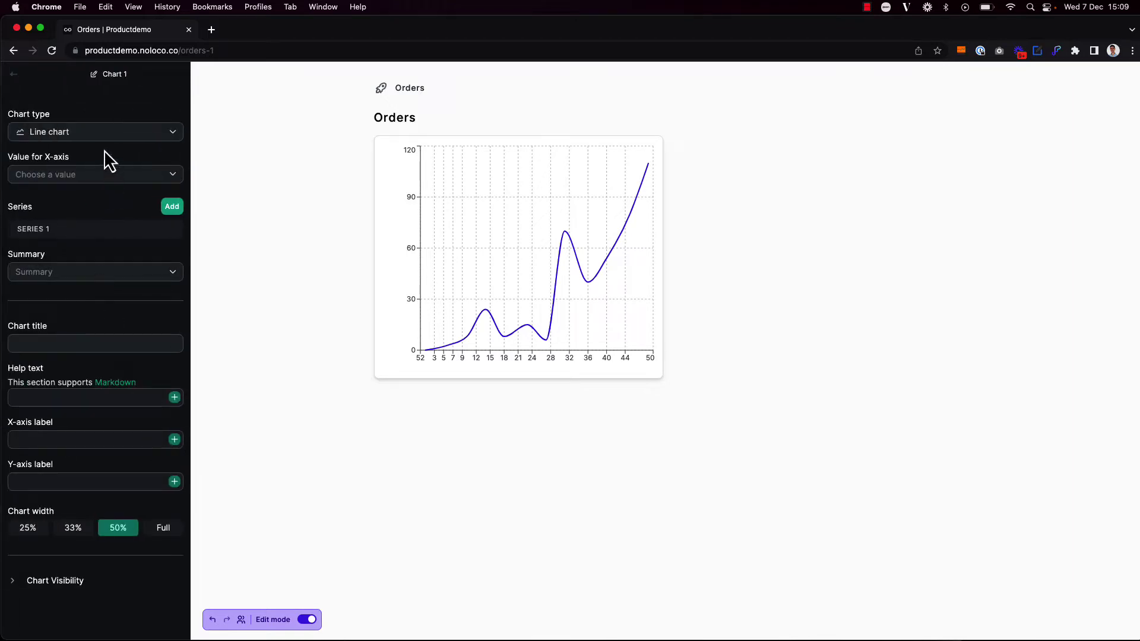
{"action": "left_click", "coordinate": [87, 131]}
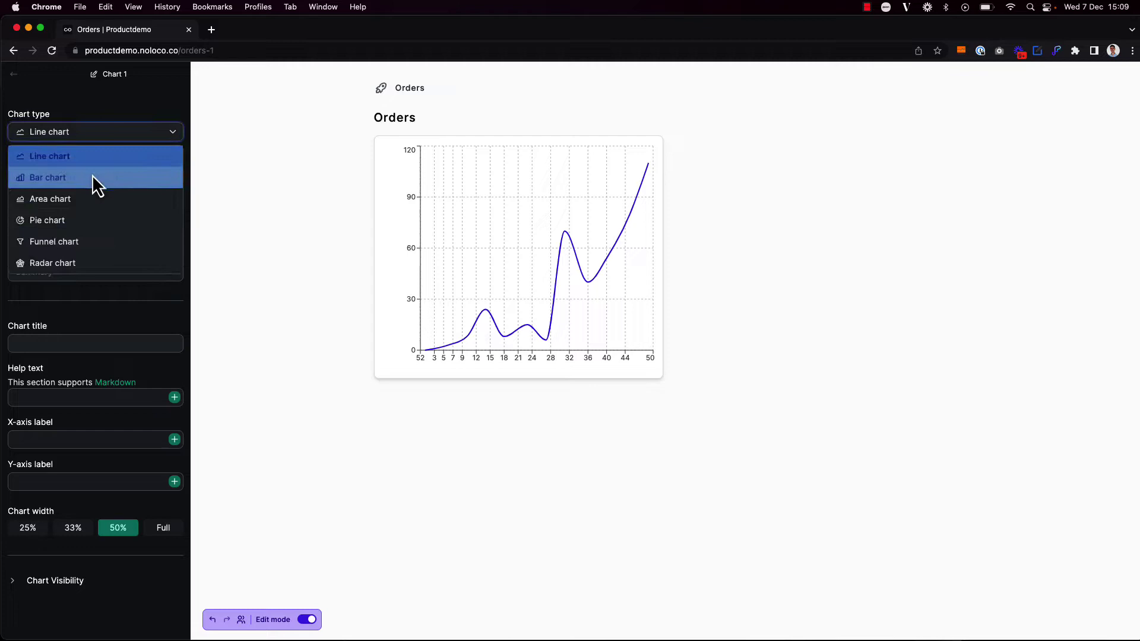
{"action": "left_click", "coordinate": [92, 177]}
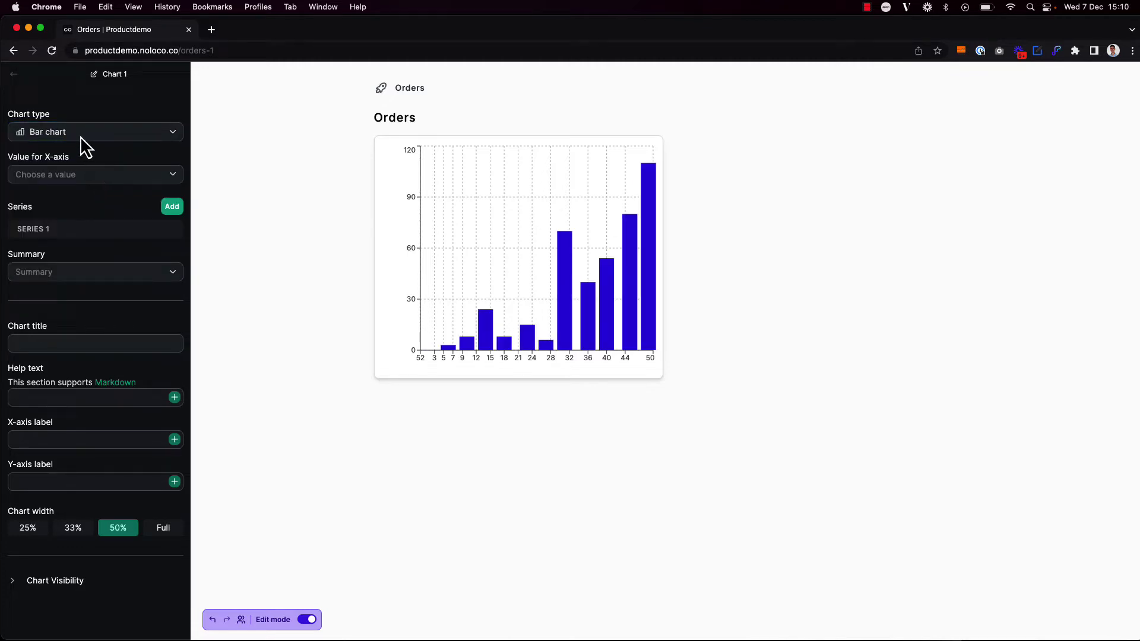
{"action": "left_click", "coordinate": [82, 132]}
{"action": "left_click", "coordinate": [85, 199]}
{"action": "left_click", "coordinate": [126, 131]}
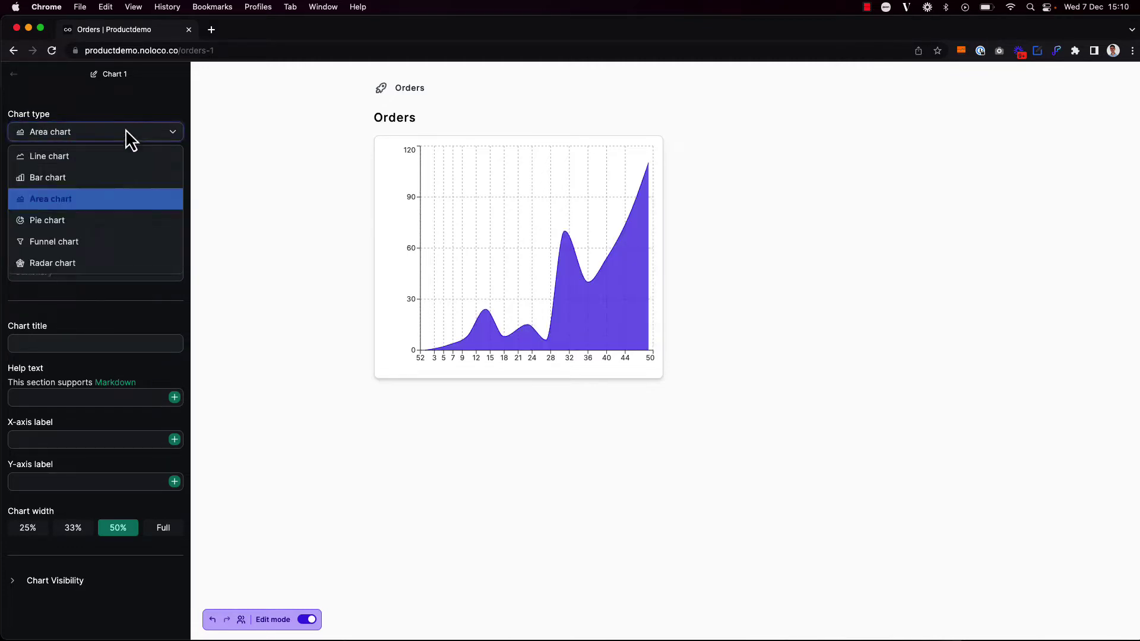
{"action": "left_click", "coordinate": [123, 220]}
{"action": "left_click", "coordinate": [121, 130]}
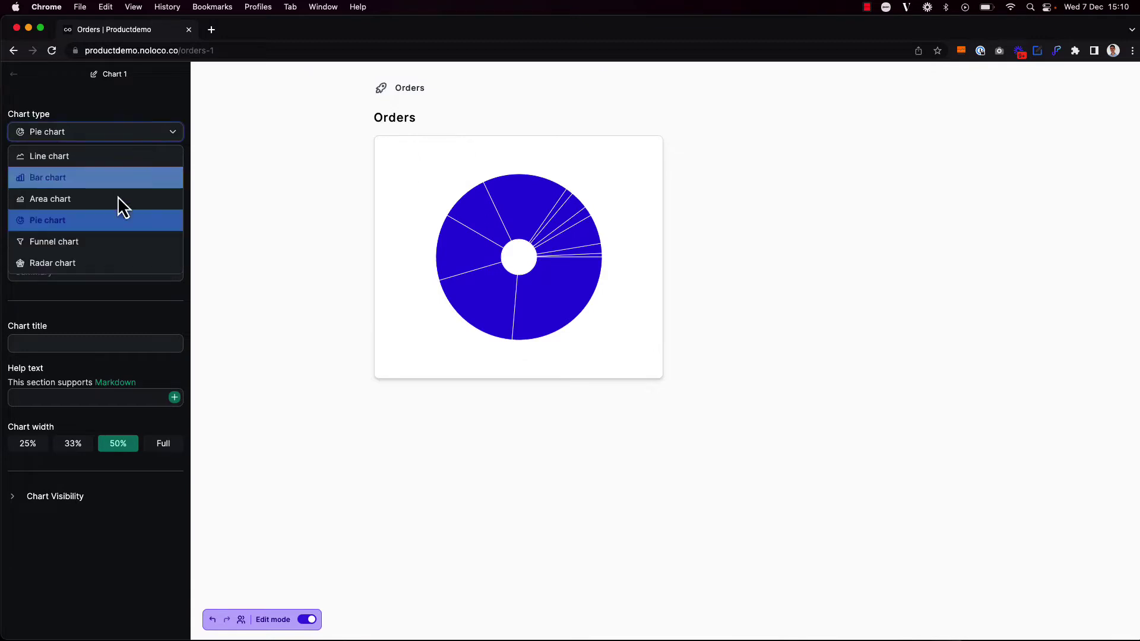
{"action": "left_click", "coordinate": [115, 244]}
{"action": "left_click", "coordinate": [138, 133]}
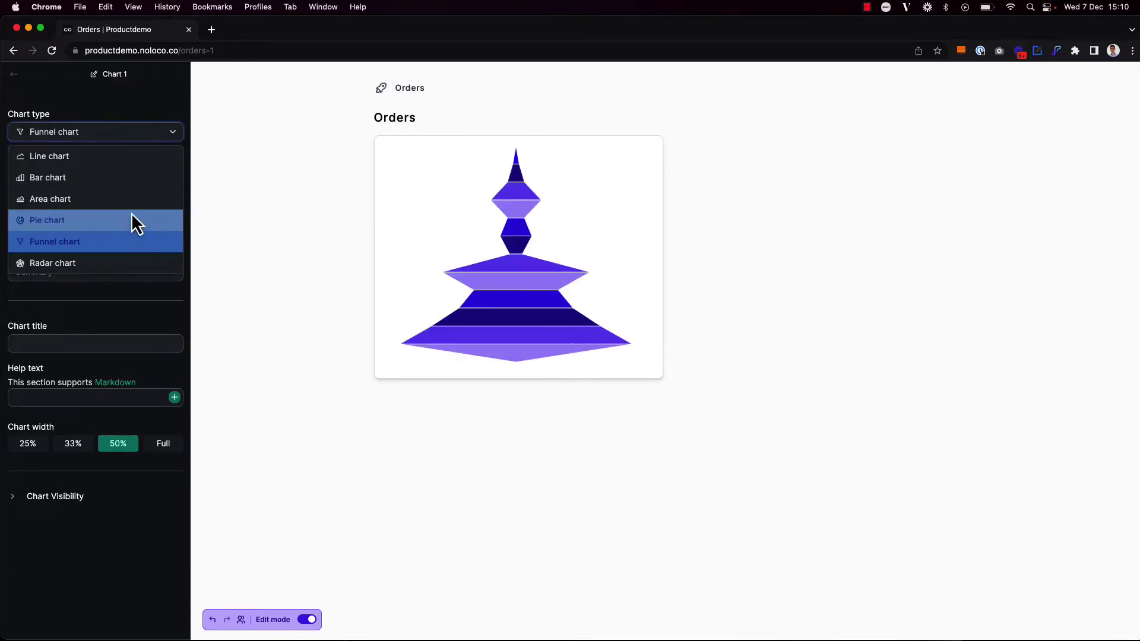
{"action": "left_click", "coordinate": [127, 268]}
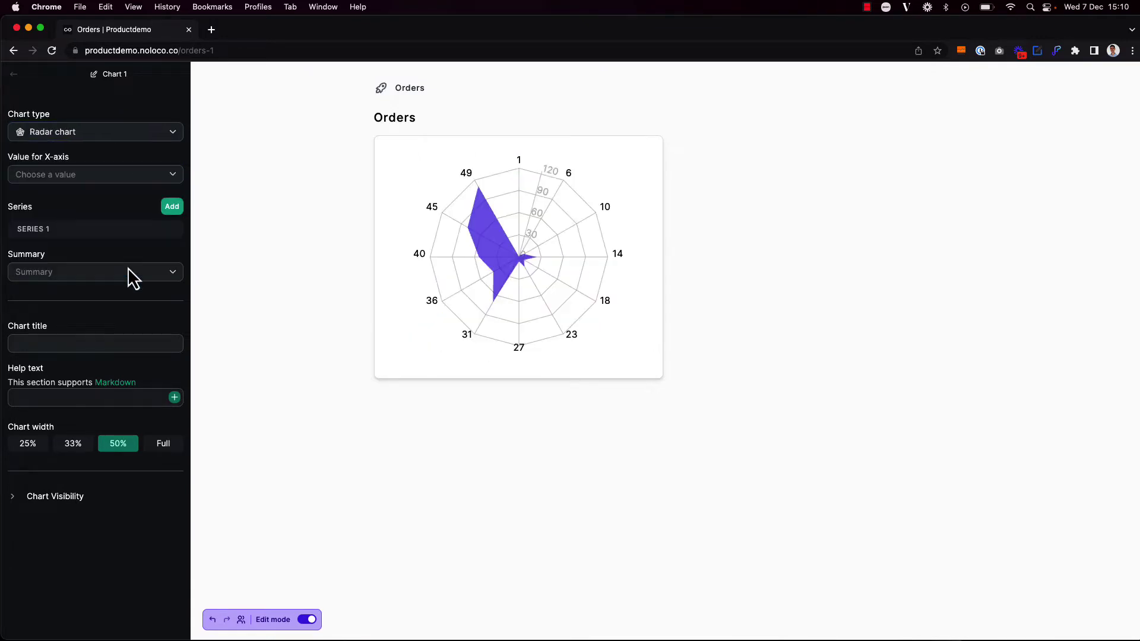
{"action": "left_click", "coordinate": [105, 132]}
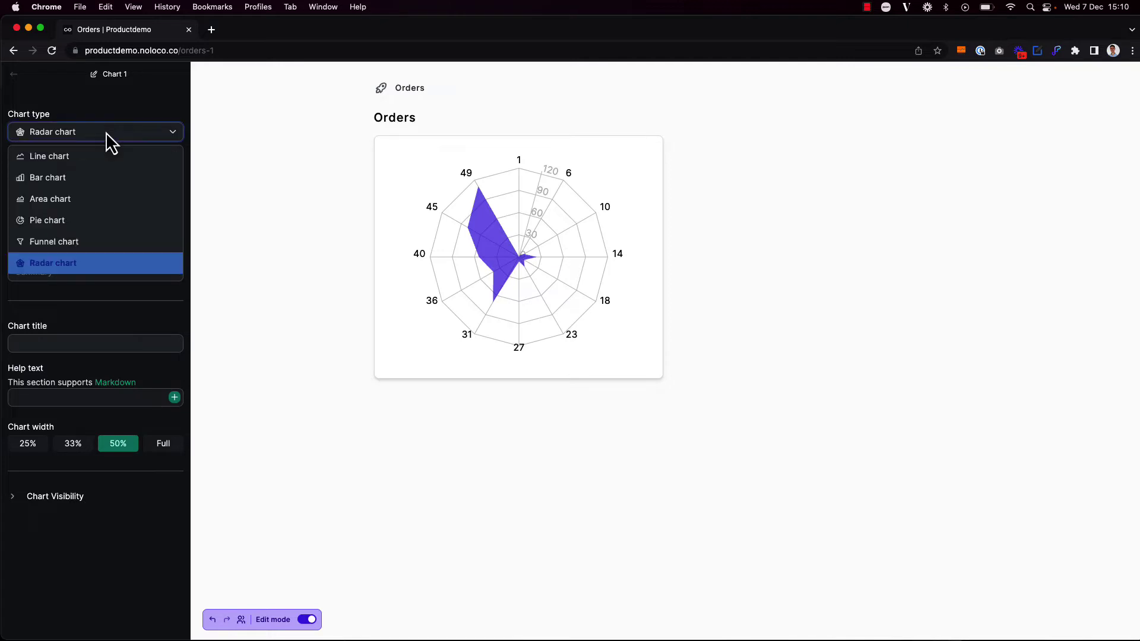
Step: Keep Chart 1 as a line chart with Fulfill By on the X-axis
{"action": "left_click", "coordinate": [105, 155]}
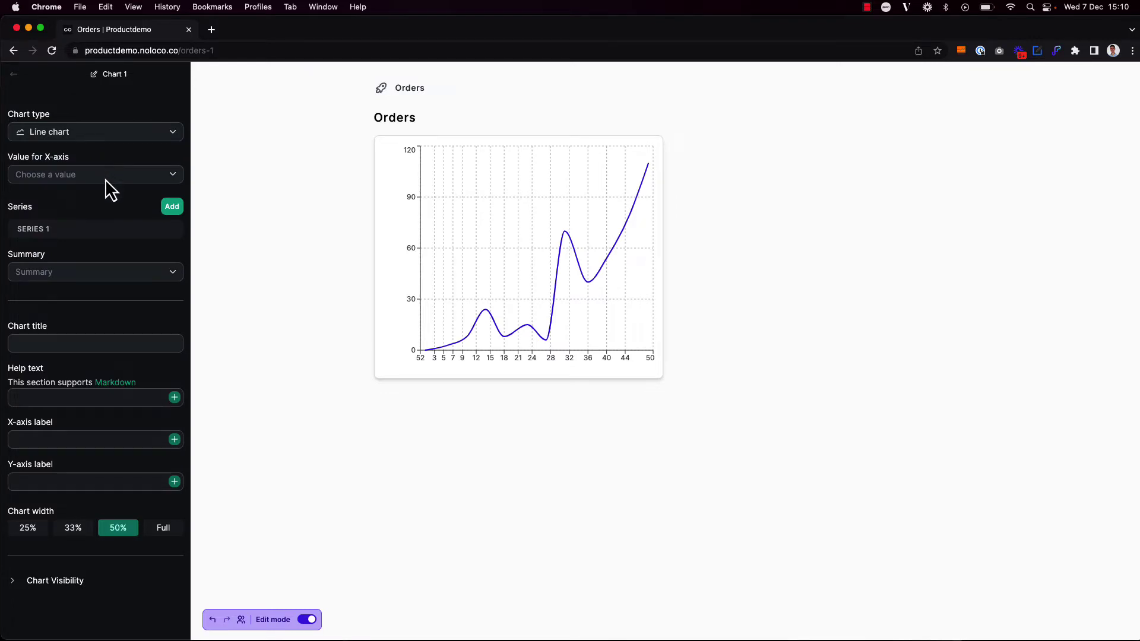
{"action": "left_click", "coordinate": [105, 179]}
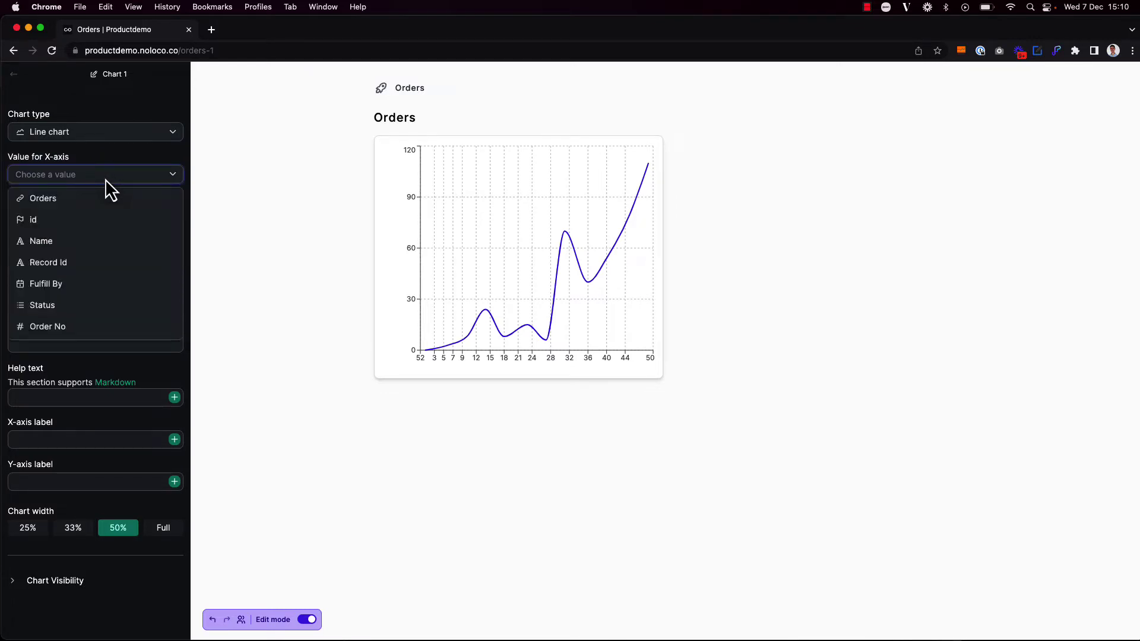
{"action": "left_click", "coordinate": [106, 285]}
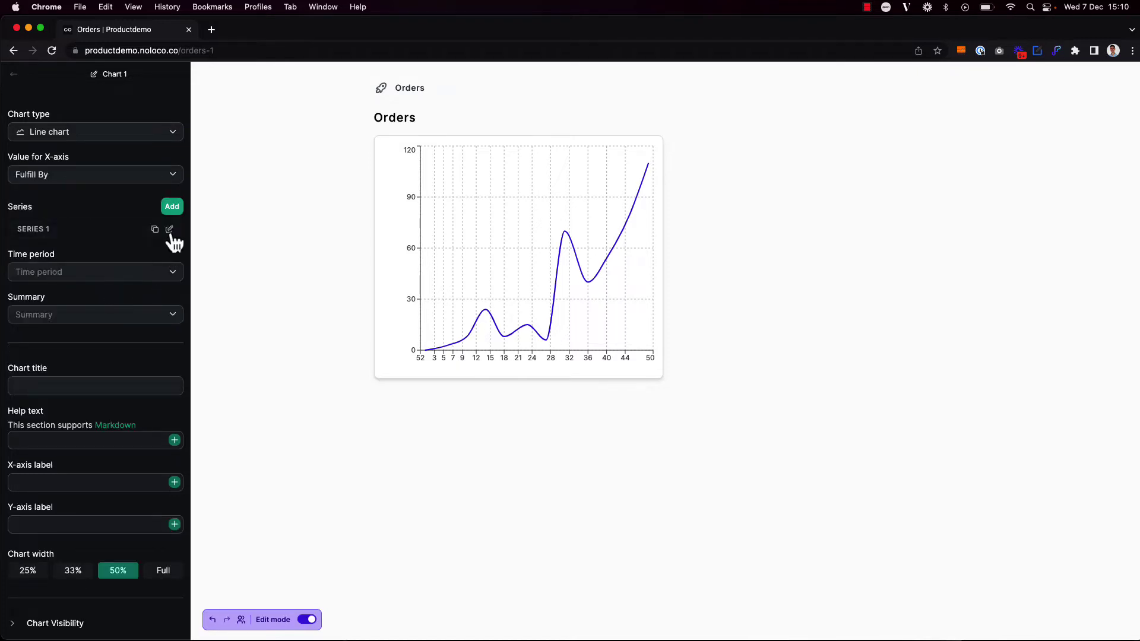
Step: Set Series 1 to plot Total Cost, grouped by day and summarised as Sum
{"action": "left_click", "coordinate": [171, 232]}
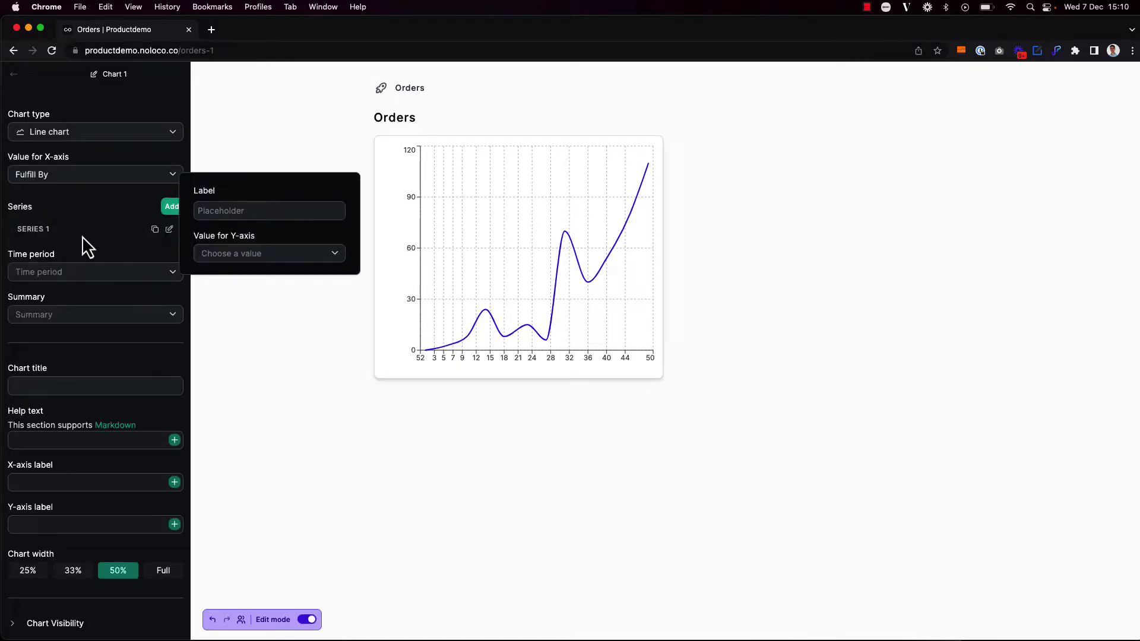
{"action": "left_click", "coordinate": [255, 255]}
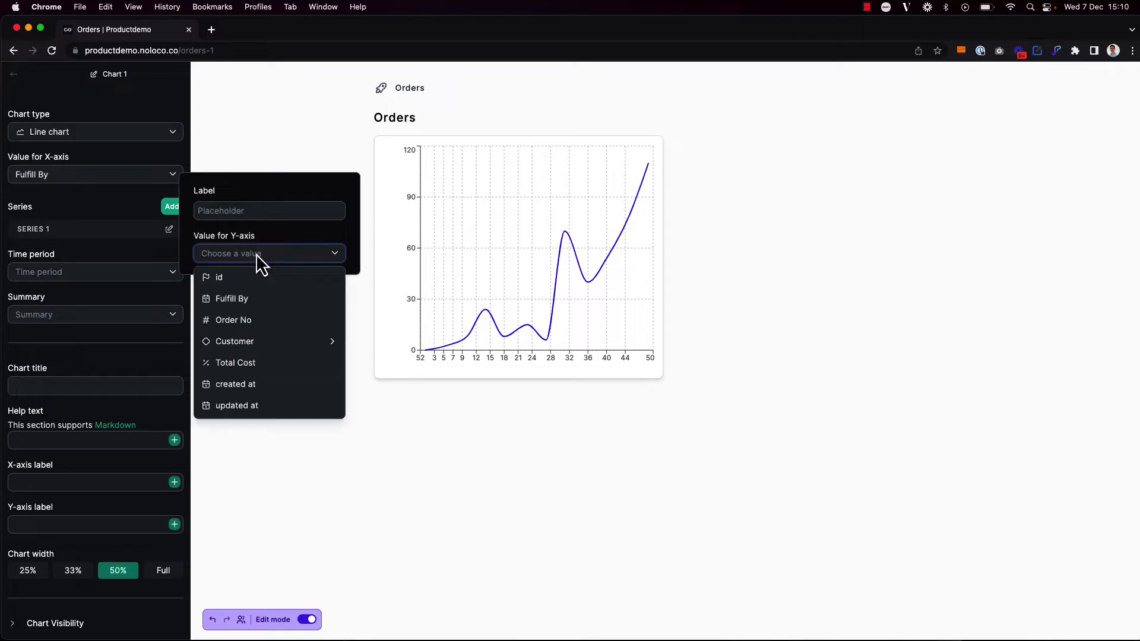
{"action": "left_click", "coordinate": [275, 363]}
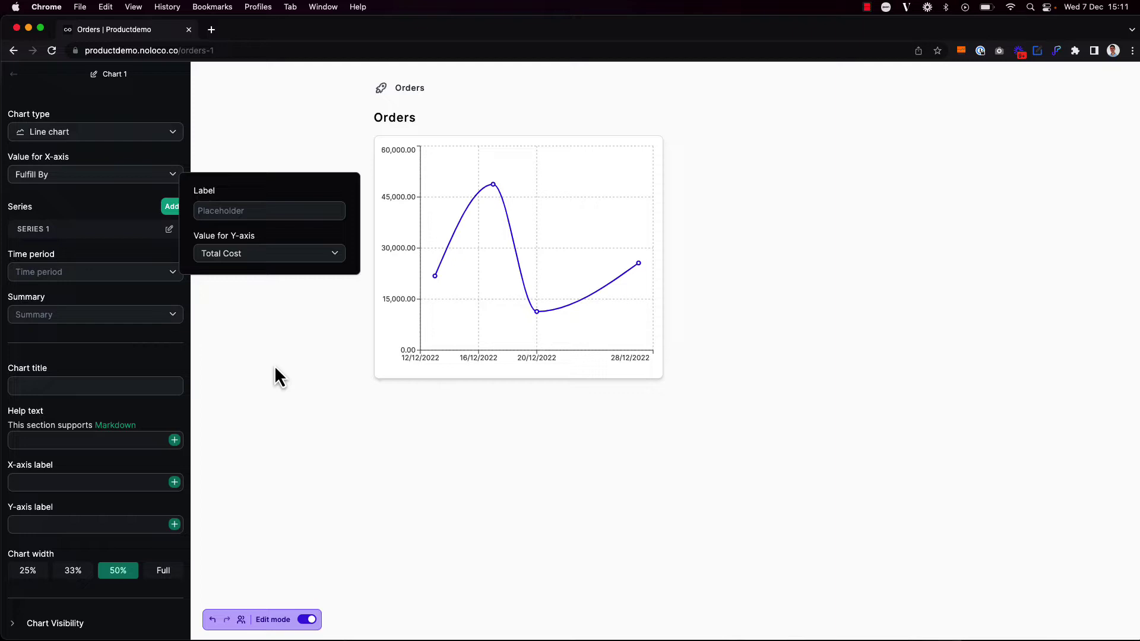
{"action": "left_click", "coordinate": [124, 278]}
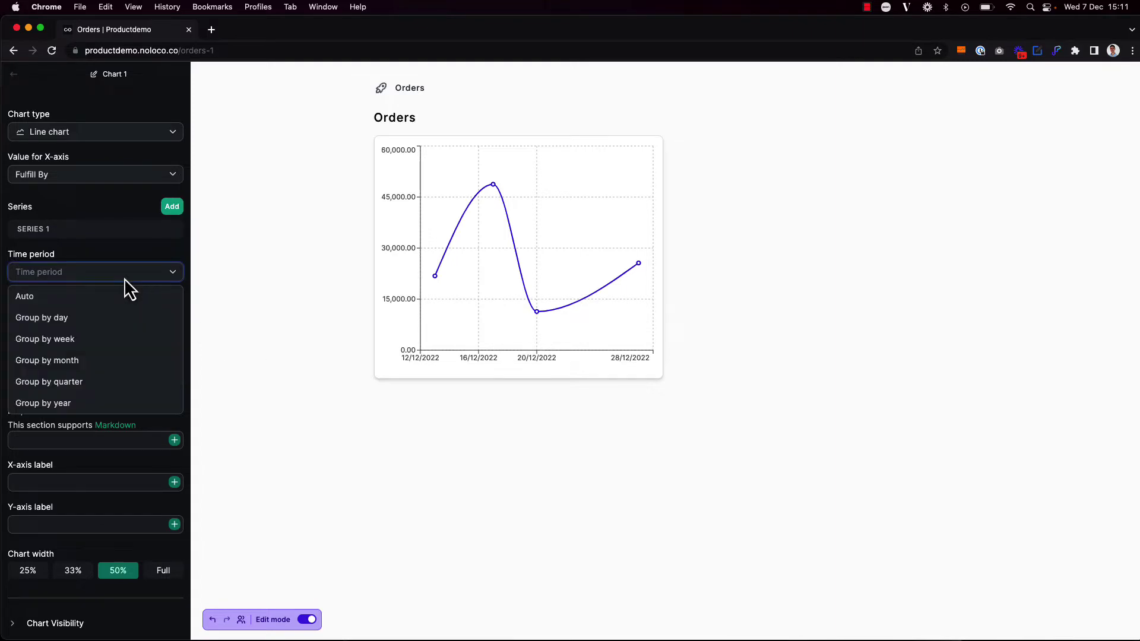
{"action": "left_click", "coordinate": [114, 316]}
{"action": "left_click", "coordinate": [114, 317]}
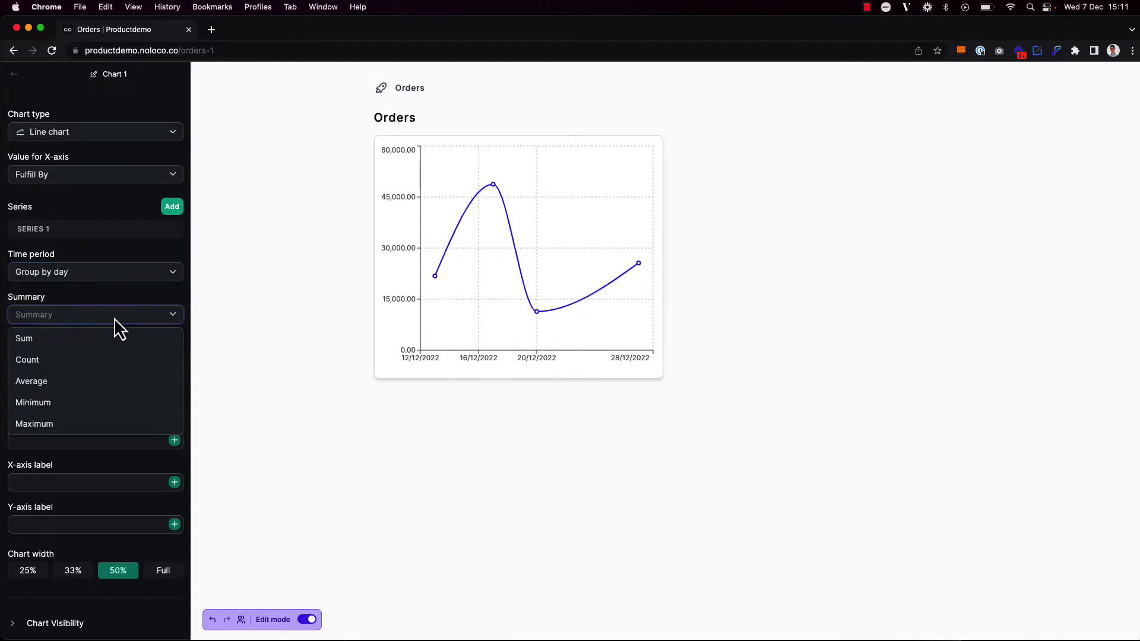
{"action": "left_click", "coordinate": [114, 340]}
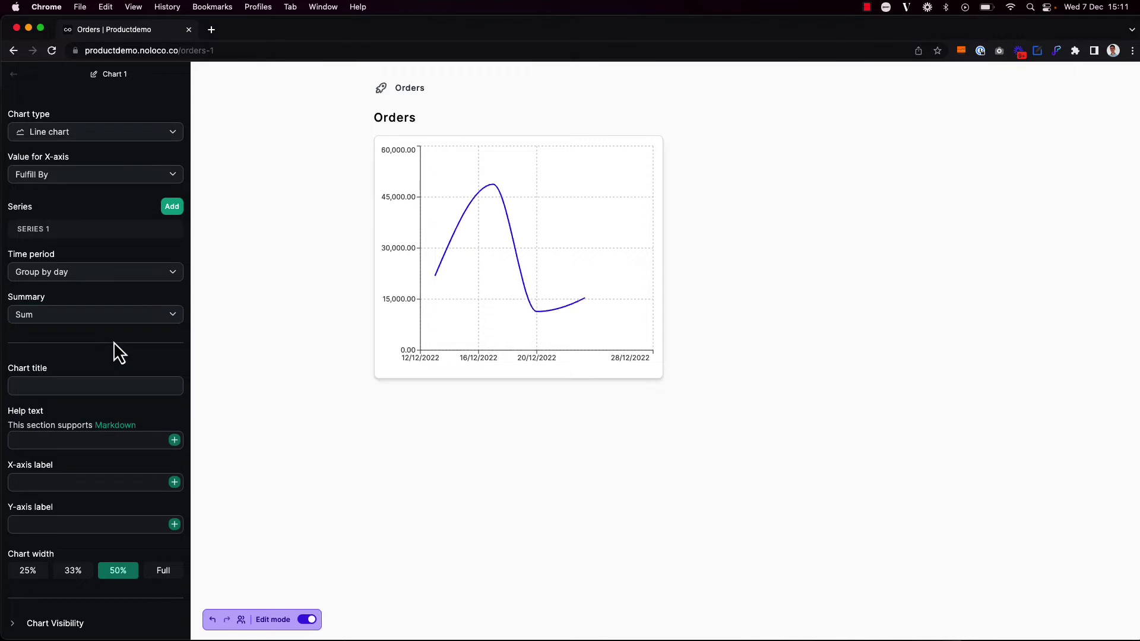
Step: Set chart title 'Cost of Orders by Fulfilment Date', help text 'Cost of orders by Date', width Full
{"action": "left_click", "coordinate": [99, 387]}
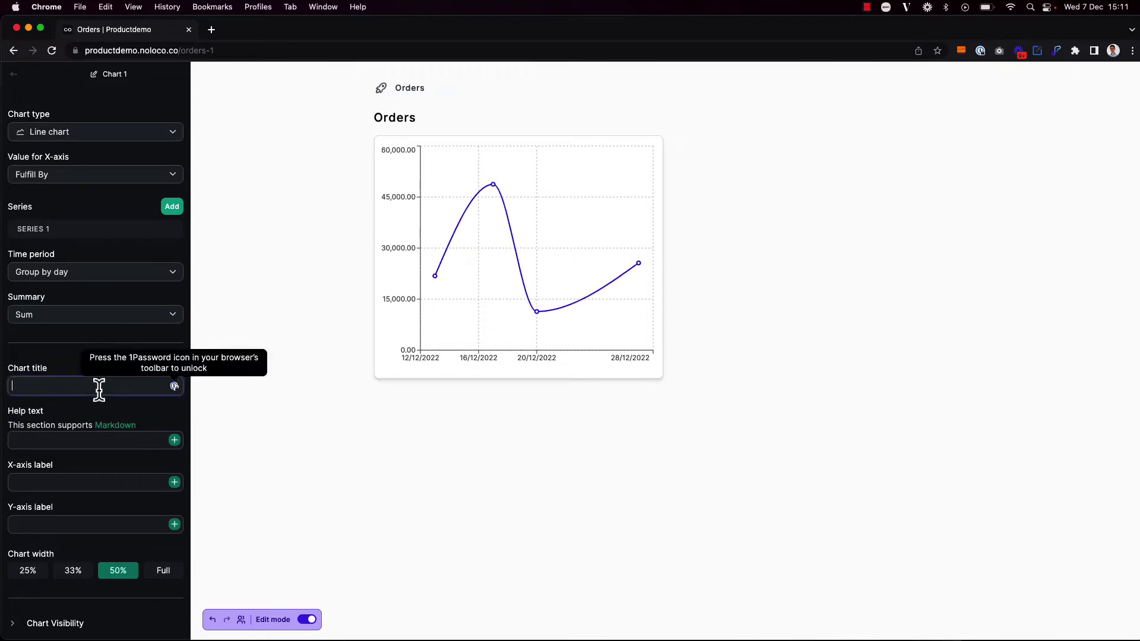
{"action": "type", "text": "Cost of O"}
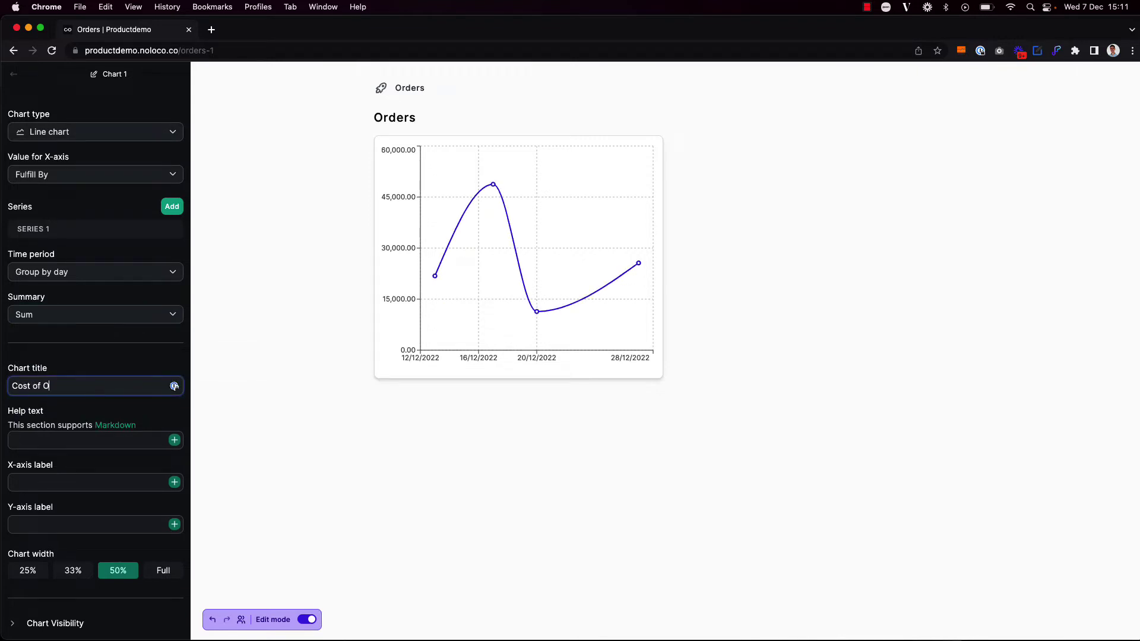
{"action": "type", "text": "rders by Fulfilment Date"}
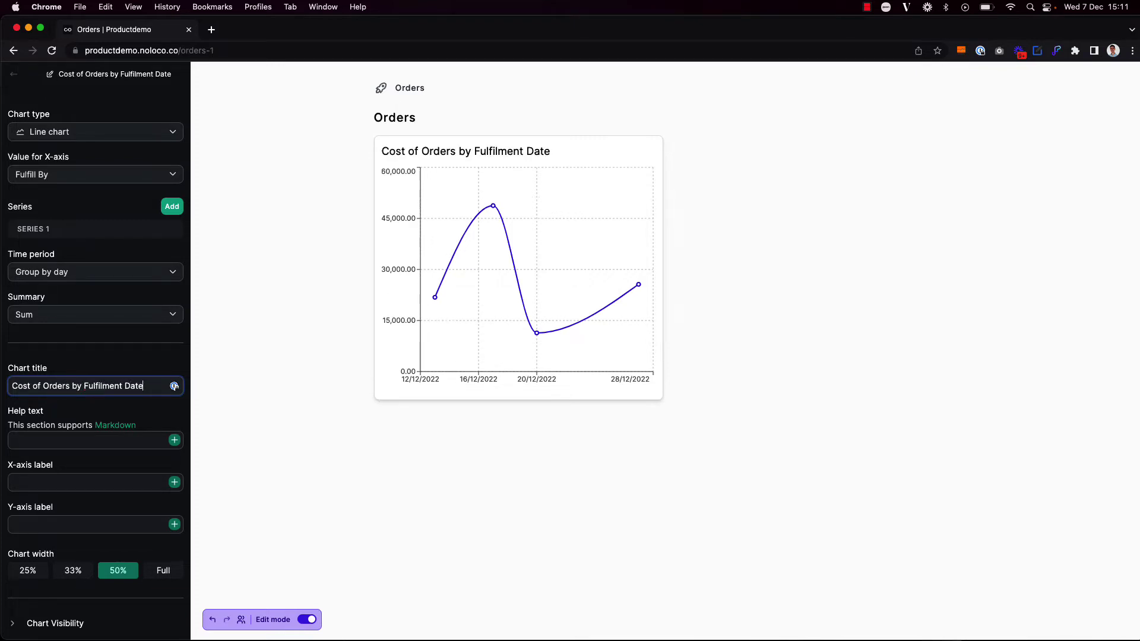
{"action": "left_click", "coordinate": [93, 440]}
{"action": "type", "text": "Cost "}
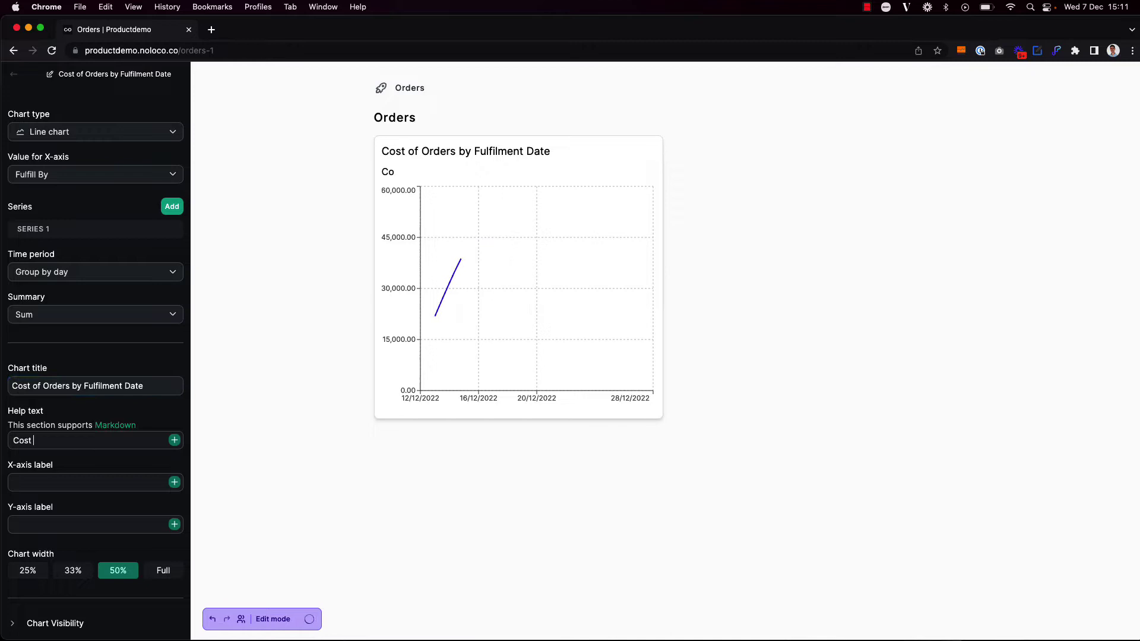
{"action": "type", "text": "of orders by Date"}
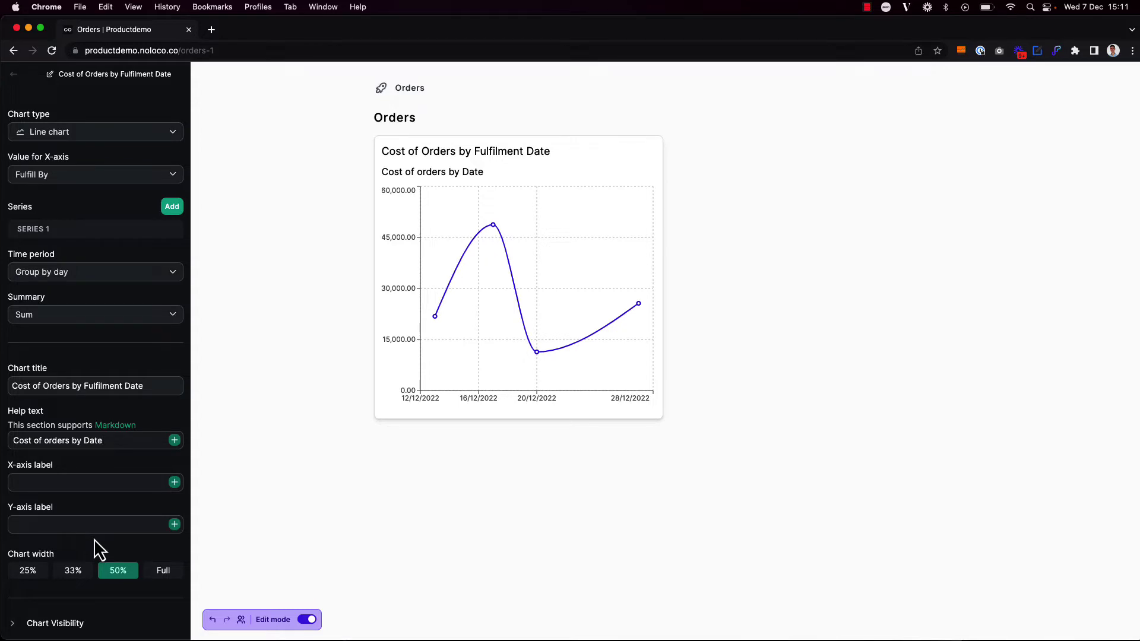
{"action": "left_click", "coordinate": [161, 573]}
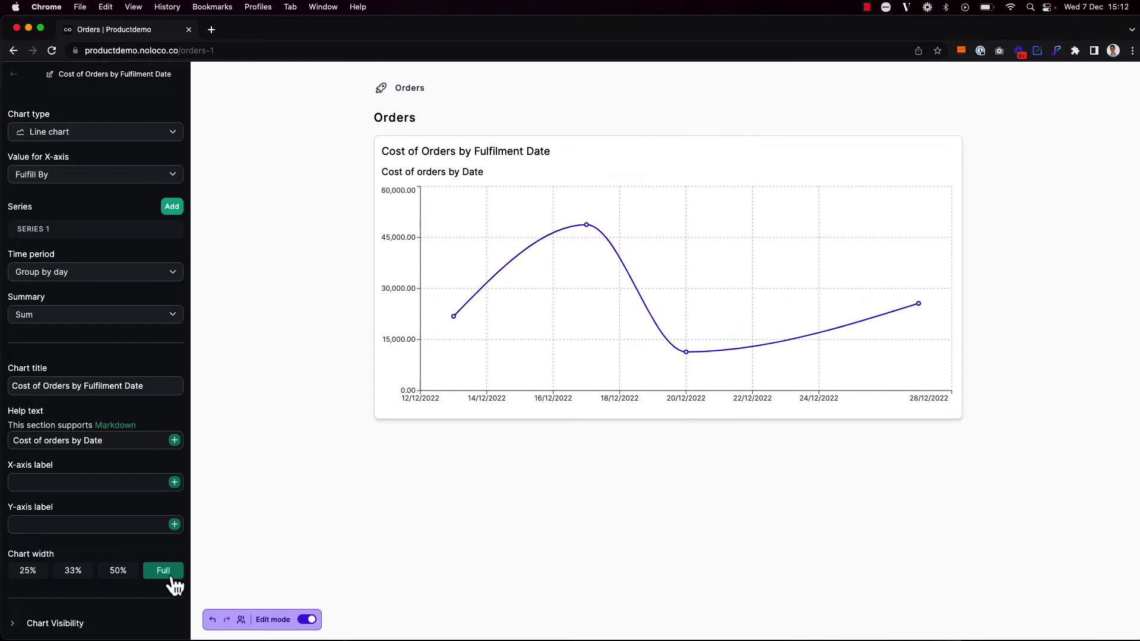
Step: Exit edit mode and preview the chart's daily costs, peaking at 48,764.00 on 17/12/2022
{"action": "key", "text": "super+e"}
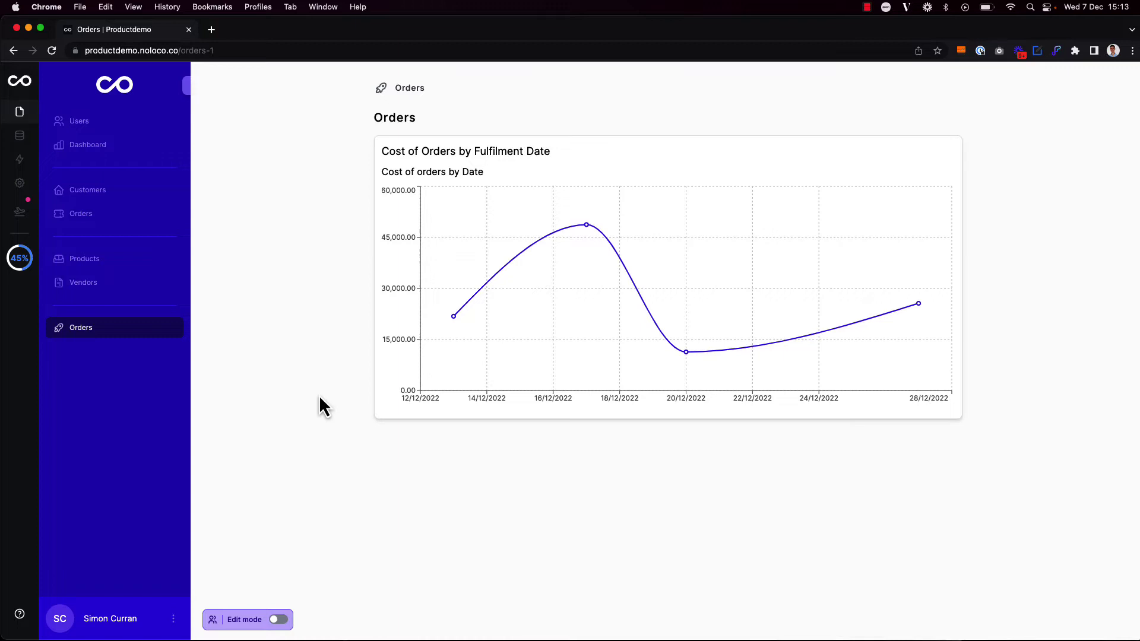
{"action": "mouse_move", "coordinate": [451, 324]}
{"action": "mouse_move", "coordinate": [583, 242]}
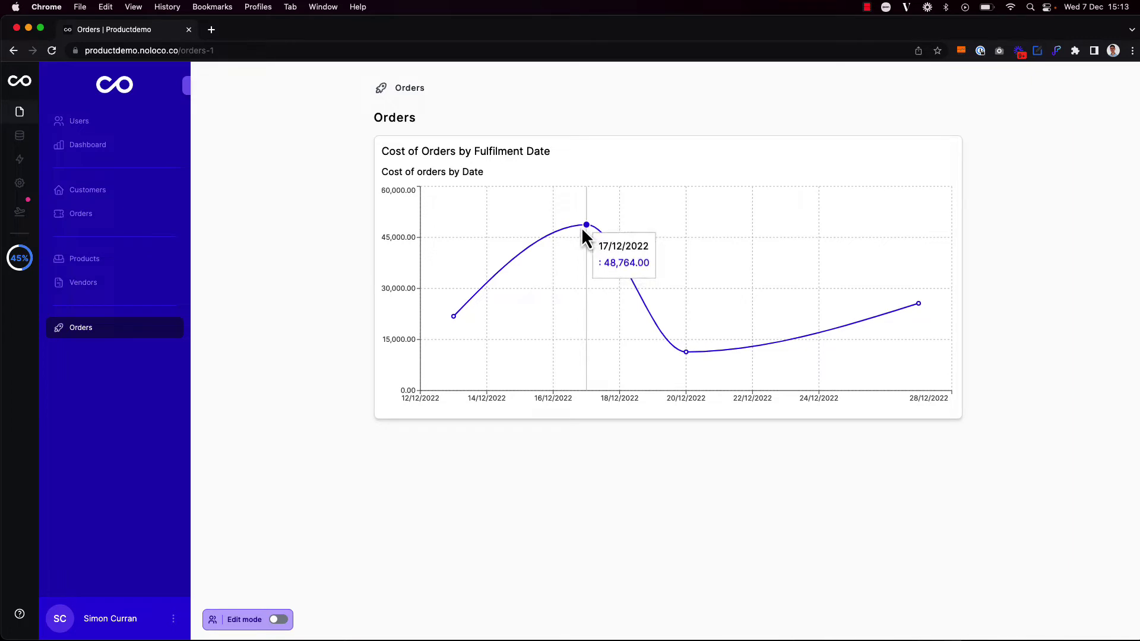
{"action": "mouse_move", "coordinate": [677, 342]}
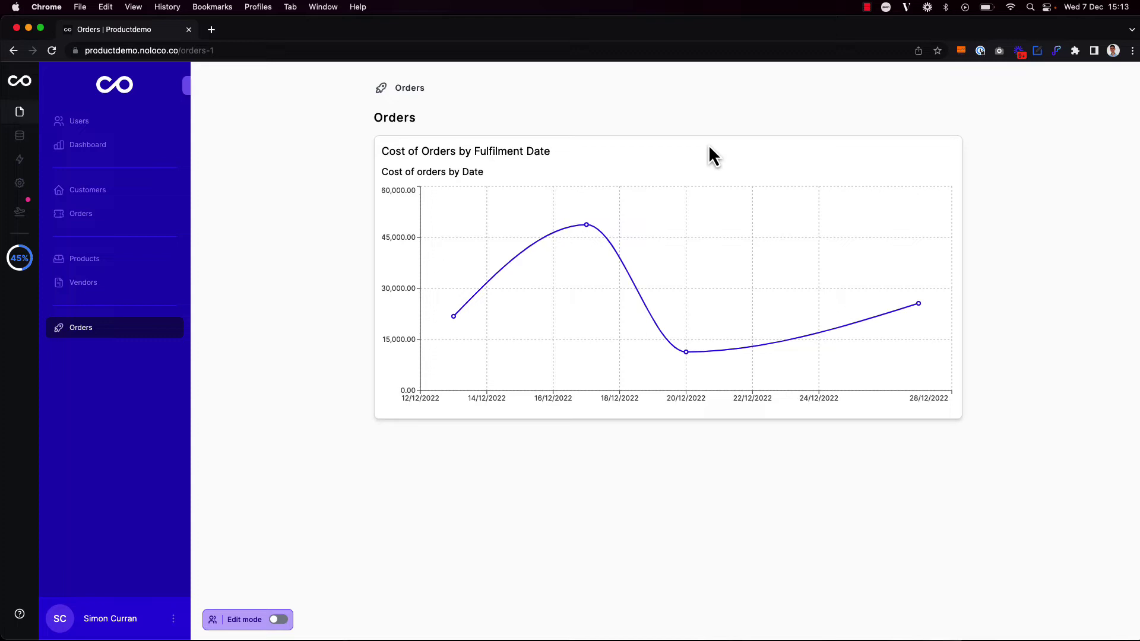
Step: Re-enter edit mode and add Chart 2 to the orders chart element
{"action": "key", "text": "super+e"}
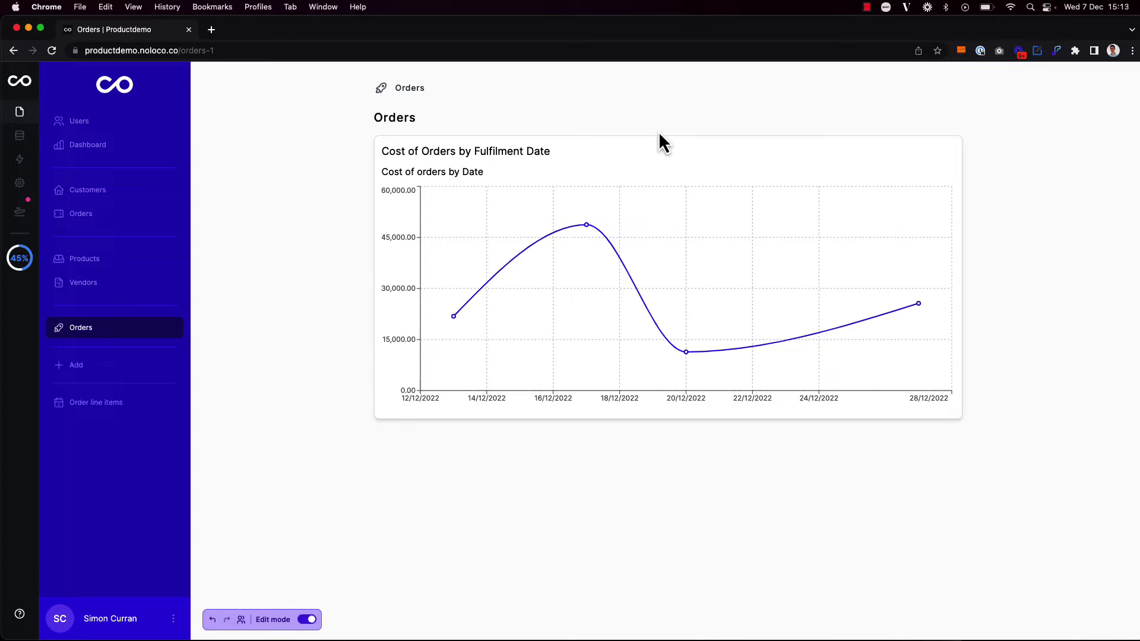
{"action": "left_click", "coordinate": [659, 133]}
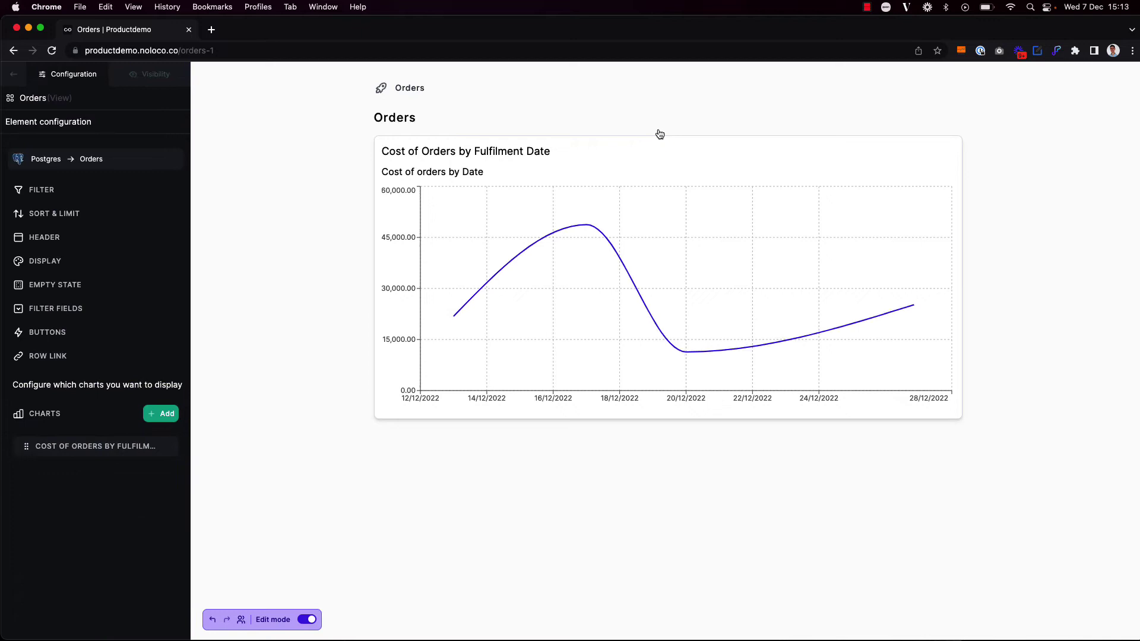
{"action": "mouse_move", "coordinate": [107, 450]}
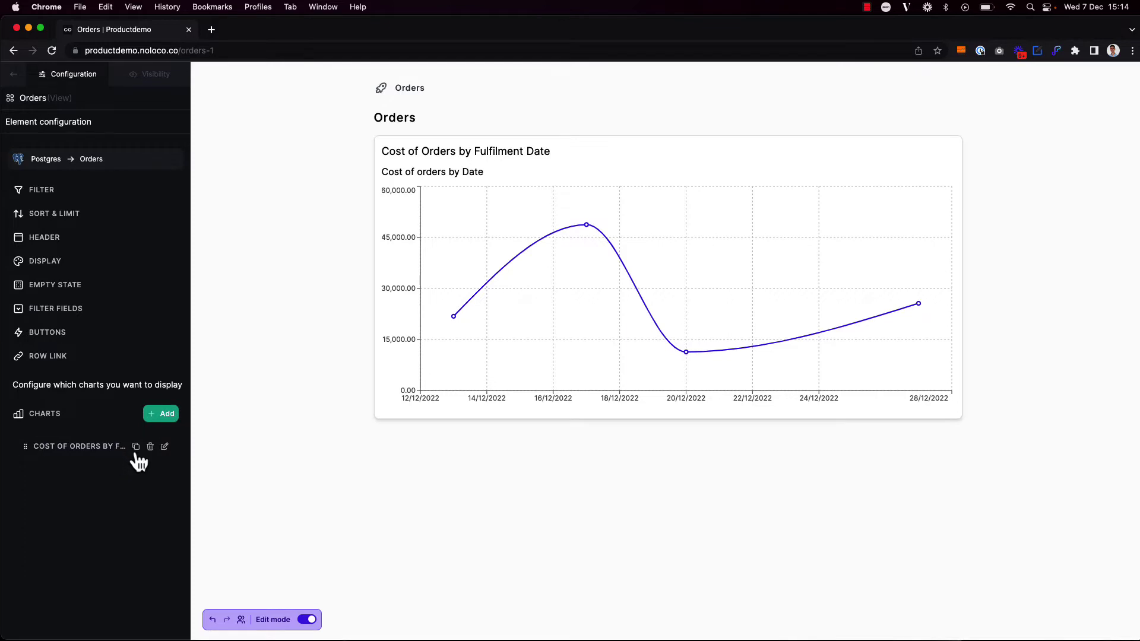
{"action": "left_click", "coordinate": [169, 422]}
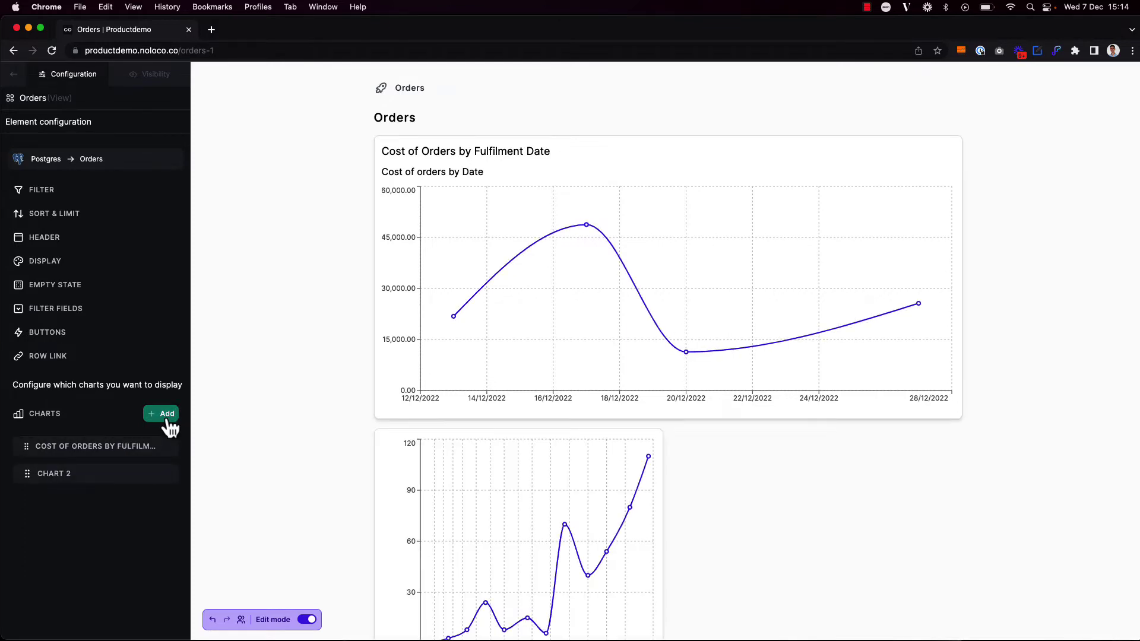
{"action": "left_click", "coordinate": [45, 263]}
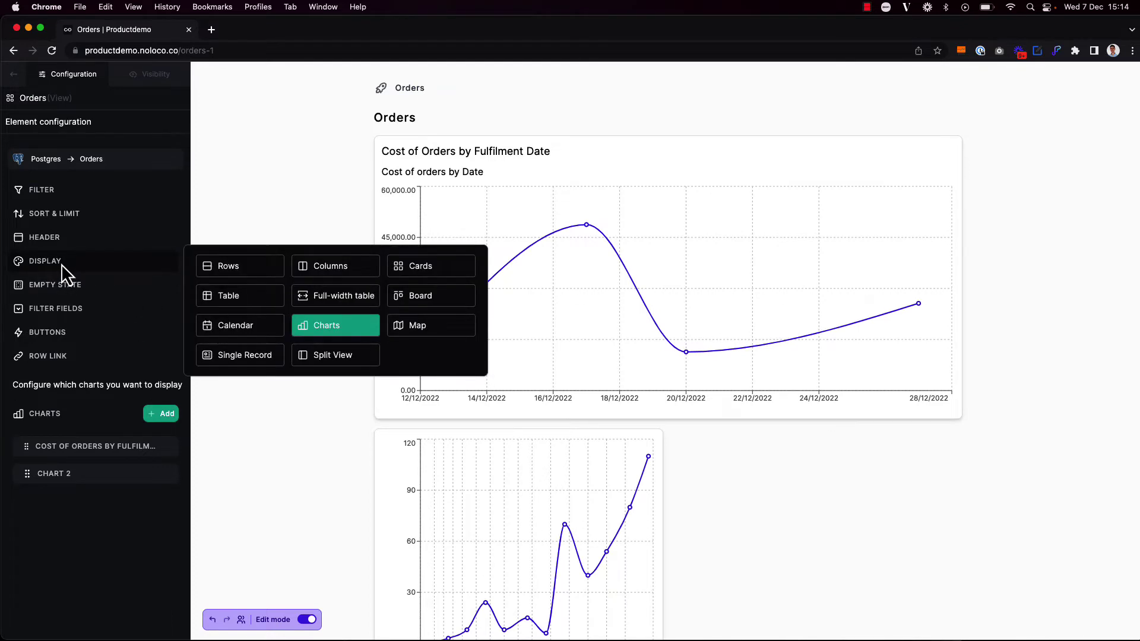
{"action": "left_click", "coordinate": [77, 508]}
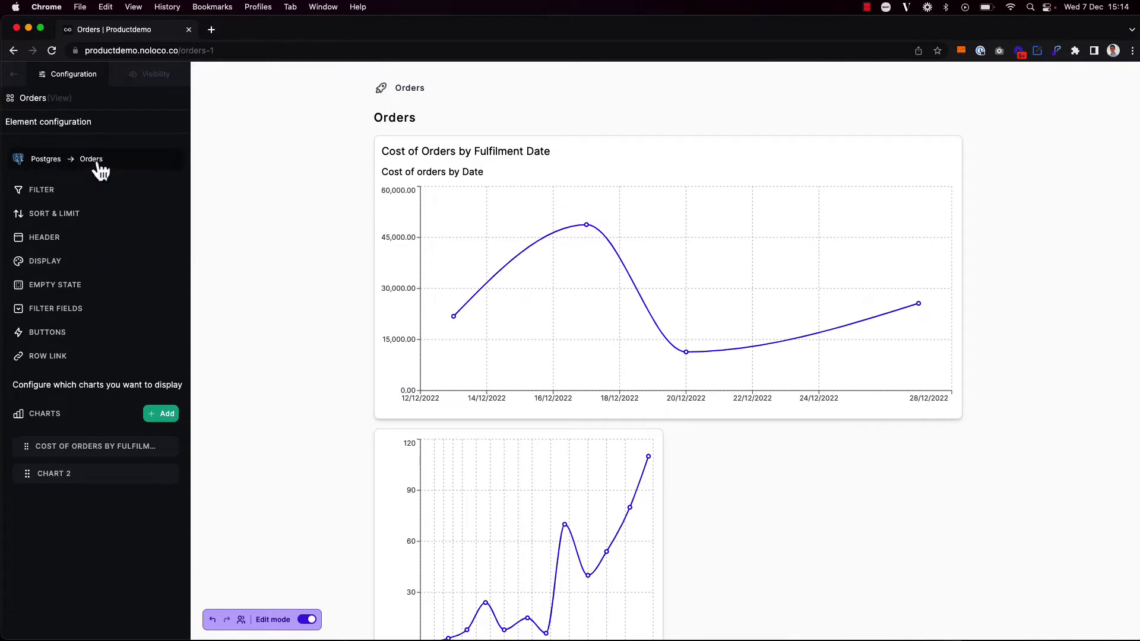
Step: Title the second chart 'Total Sales by Customer' and make it a bar chart
{"action": "left_click", "coordinate": [165, 475]}
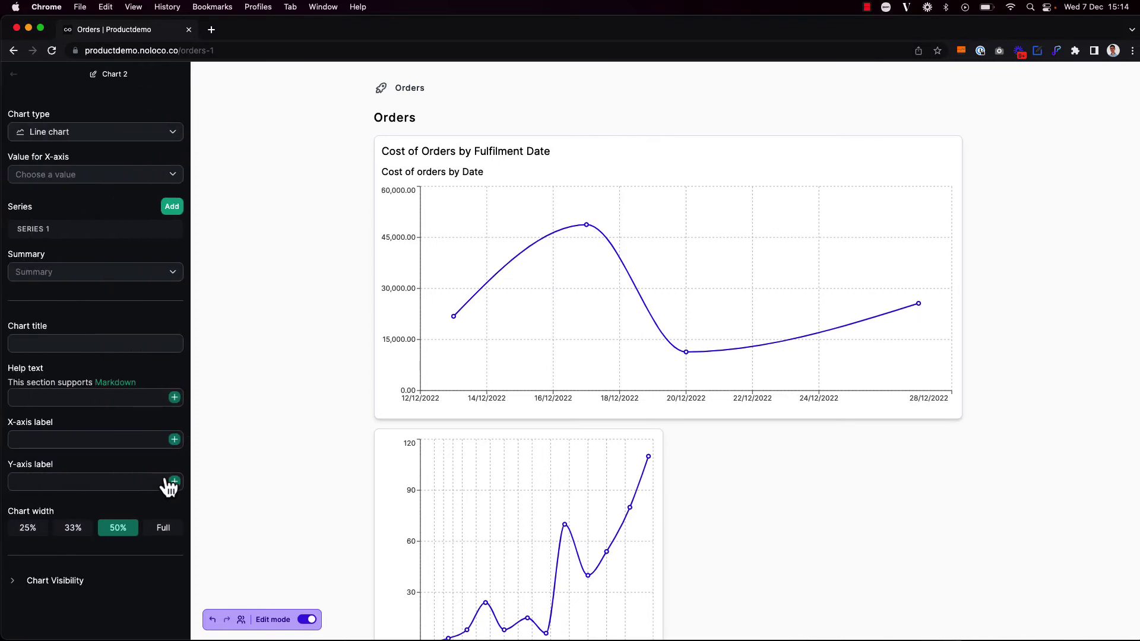
{"action": "left_click", "coordinate": [174, 343]}
{"action": "type", "text": "To"}
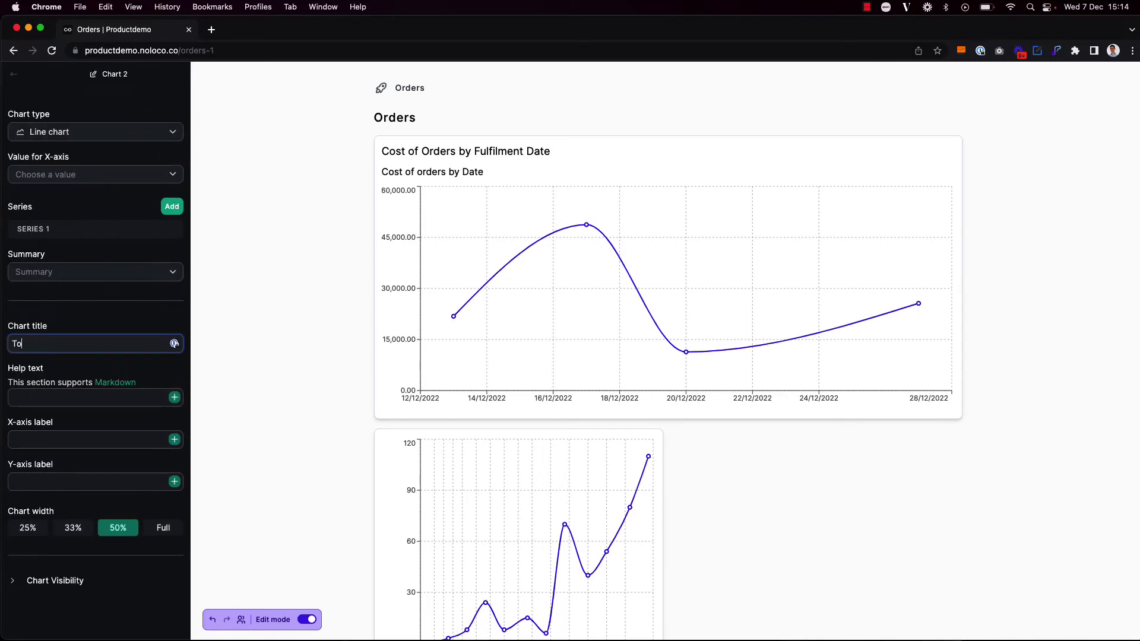
{"action": "type", "text": "tal Sales by Customer"}
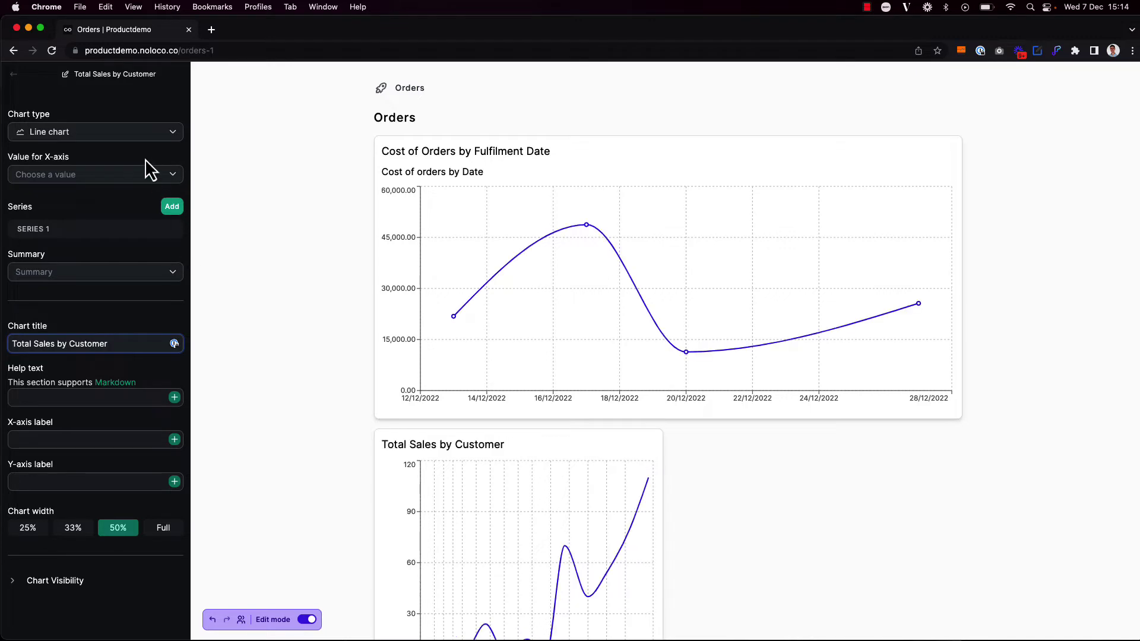
{"action": "left_click", "coordinate": [132, 137]}
{"action": "left_click", "coordinate": [115, 177]}
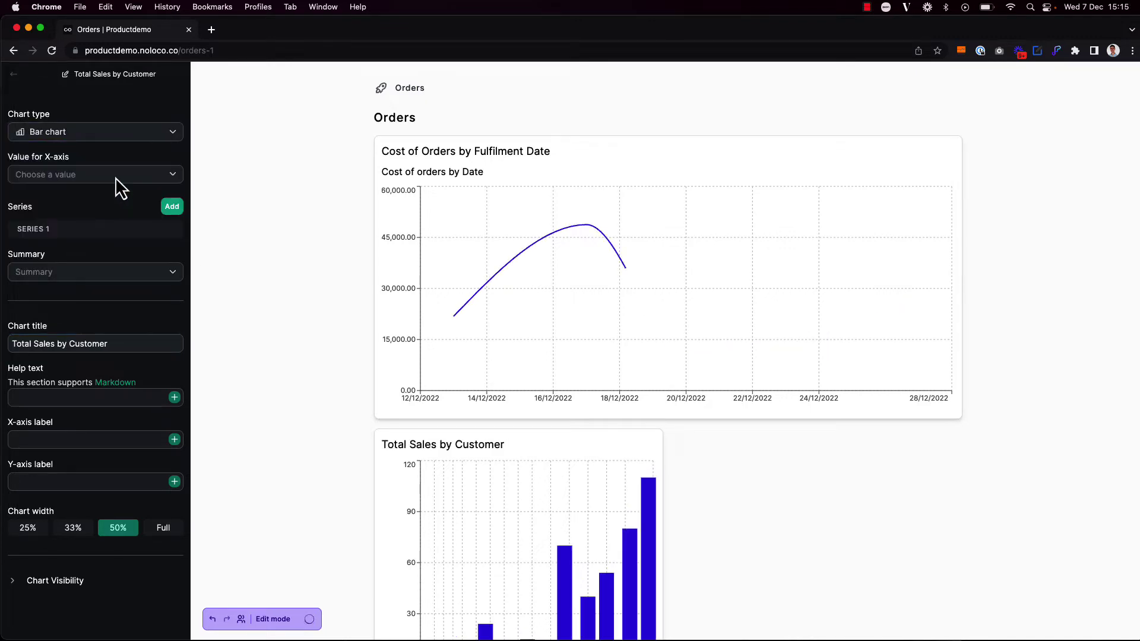
Step: Plot Total Cost against Customer › Name and set the bar chart to full width
{"action": "left_click", "coordinate": [115, 177]}
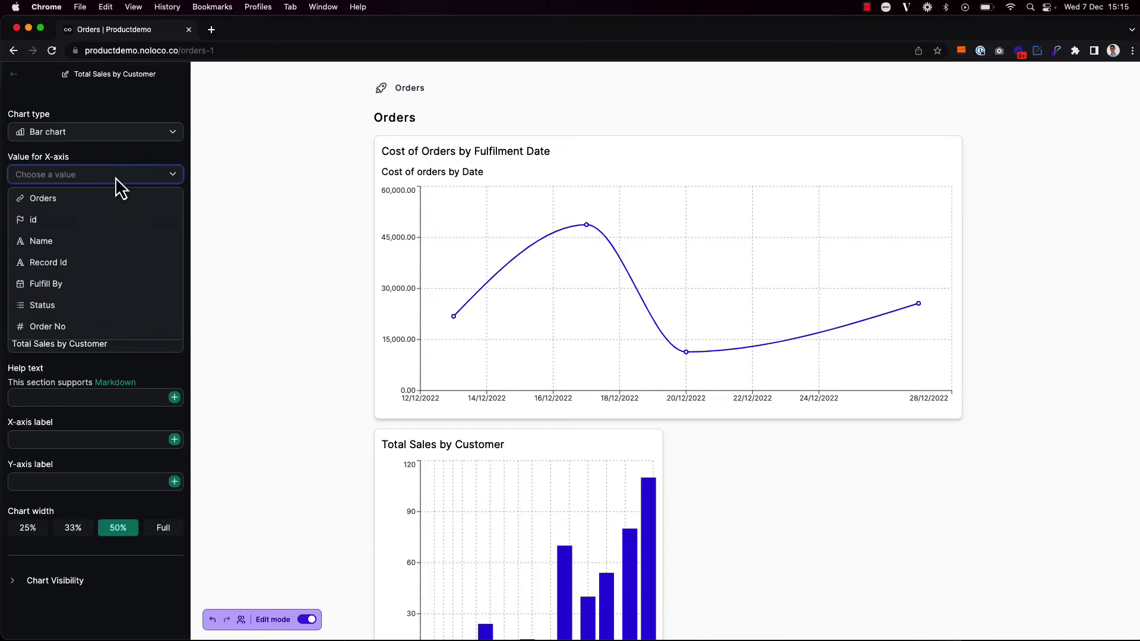
{"action": "scroll", "coordinate": [124, 266], "scroll_direction": "down", "scroll_amount": 3}
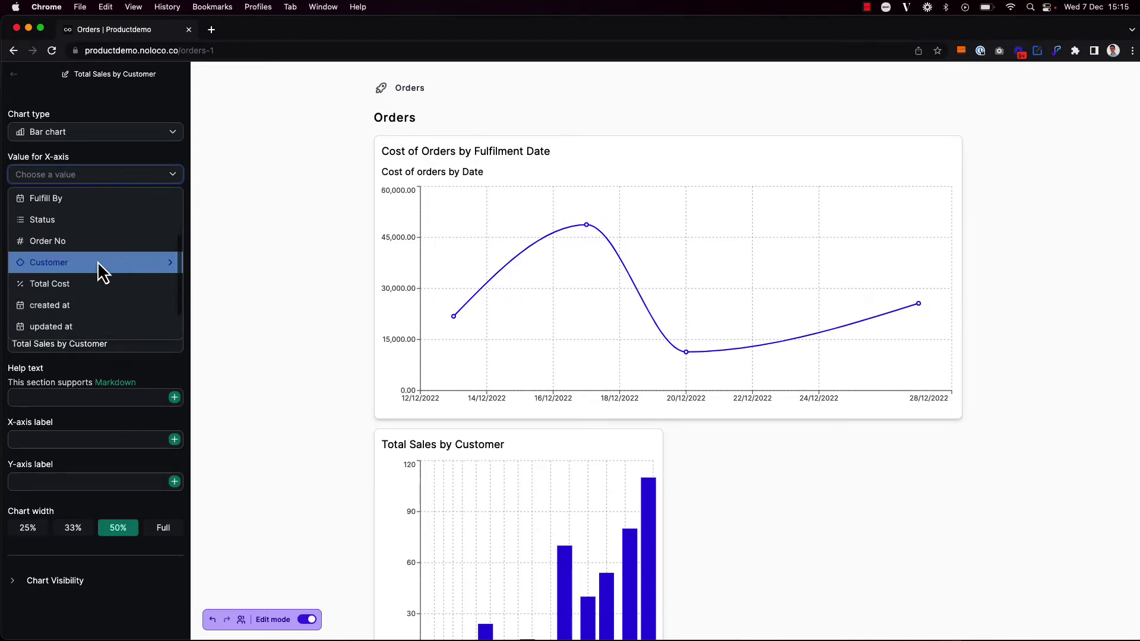
{"action": "mouse_move", "coordinate": [98, 267]}
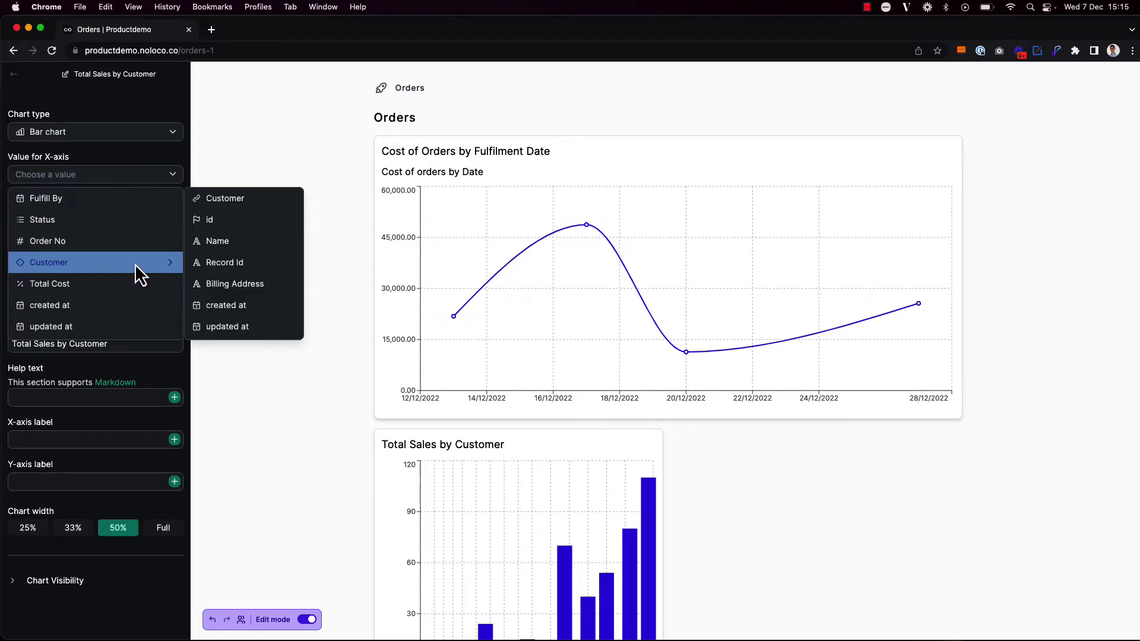
{"action": "left_click", "coordinate": [230, 244]}
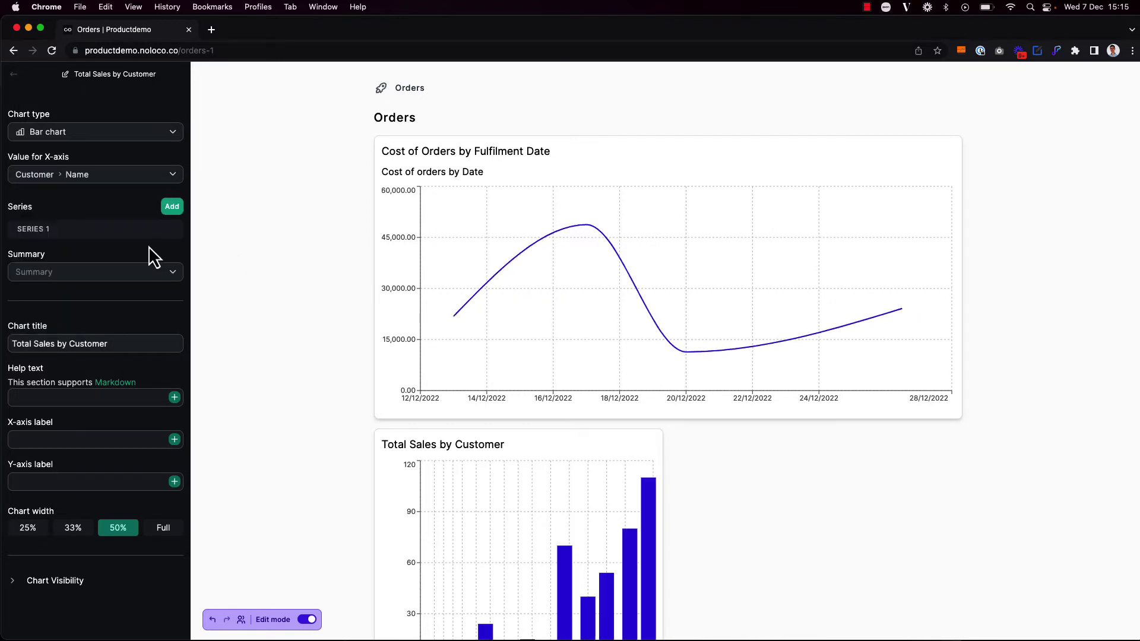
{"action": "left_click", "coordinate": [170, 229]}
{"action": "left_click", "coordinate": [235, 251]}
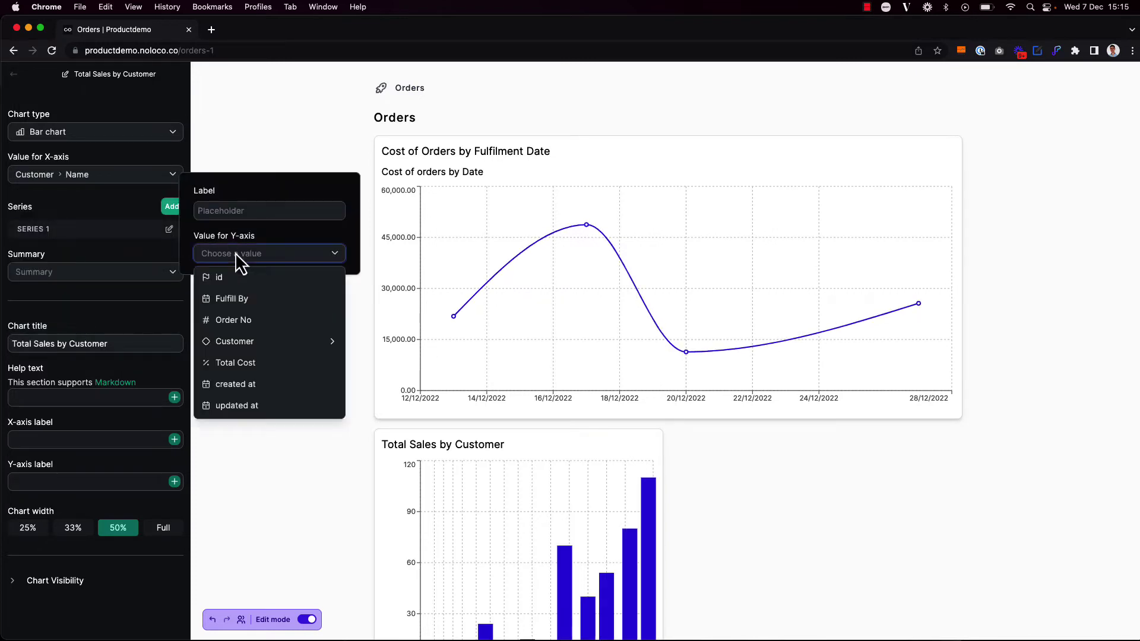
{"action": "left_click", "coordinate": [242, 364]}
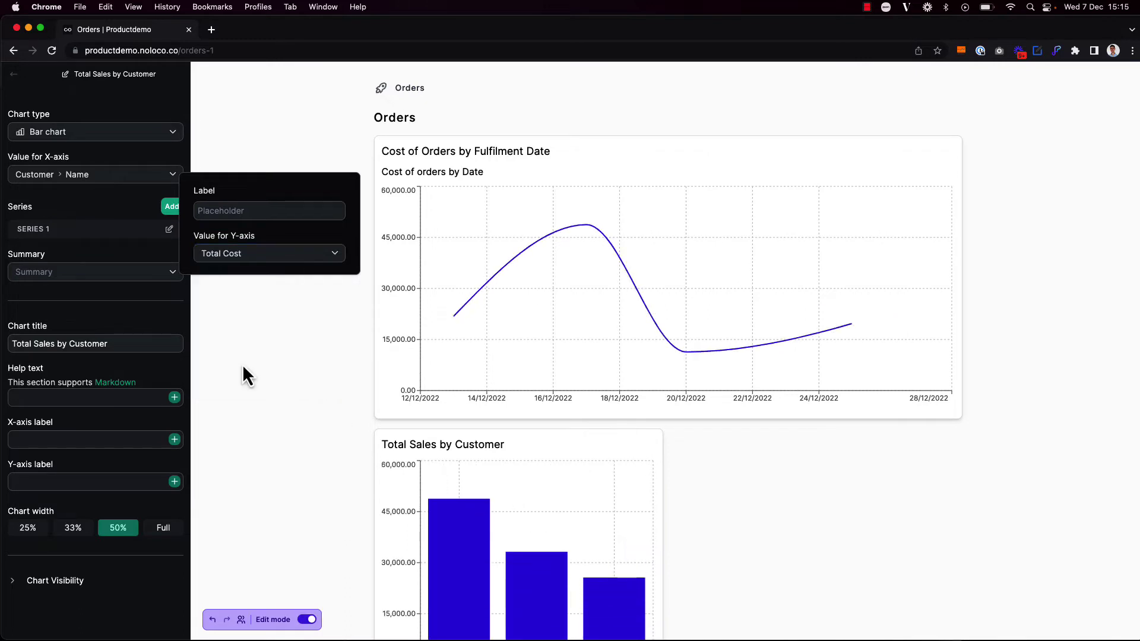
{"action": "scroll", "coordinate": [244, 367], "scroll_direction": "down", "scroll_amount": 3}
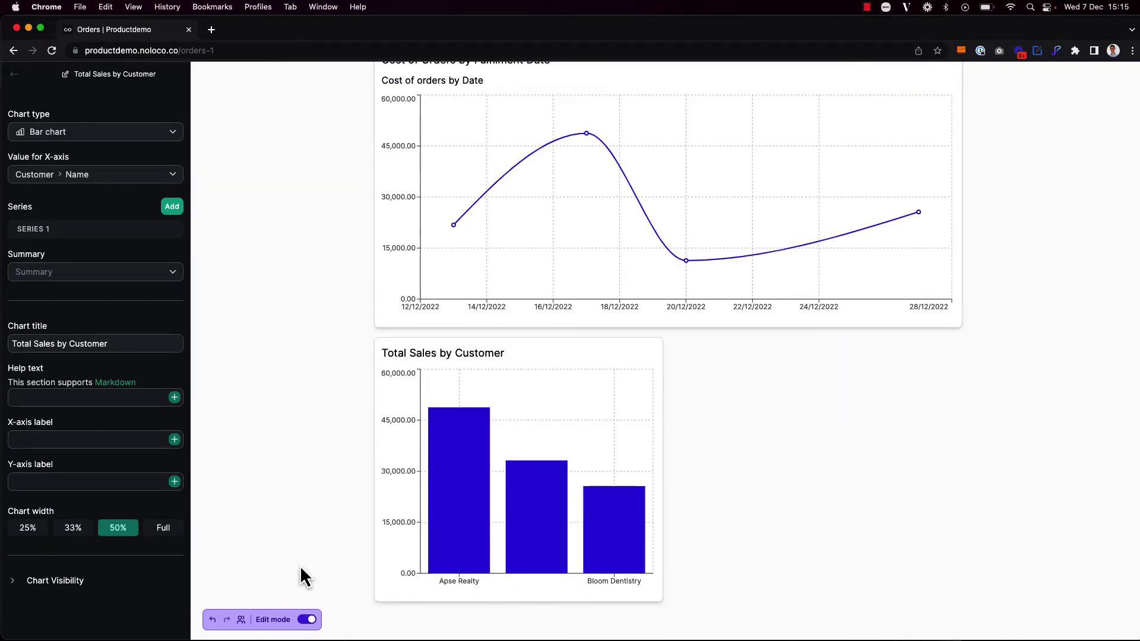
{"action": "left_click", "coordinate": [162, 528]}
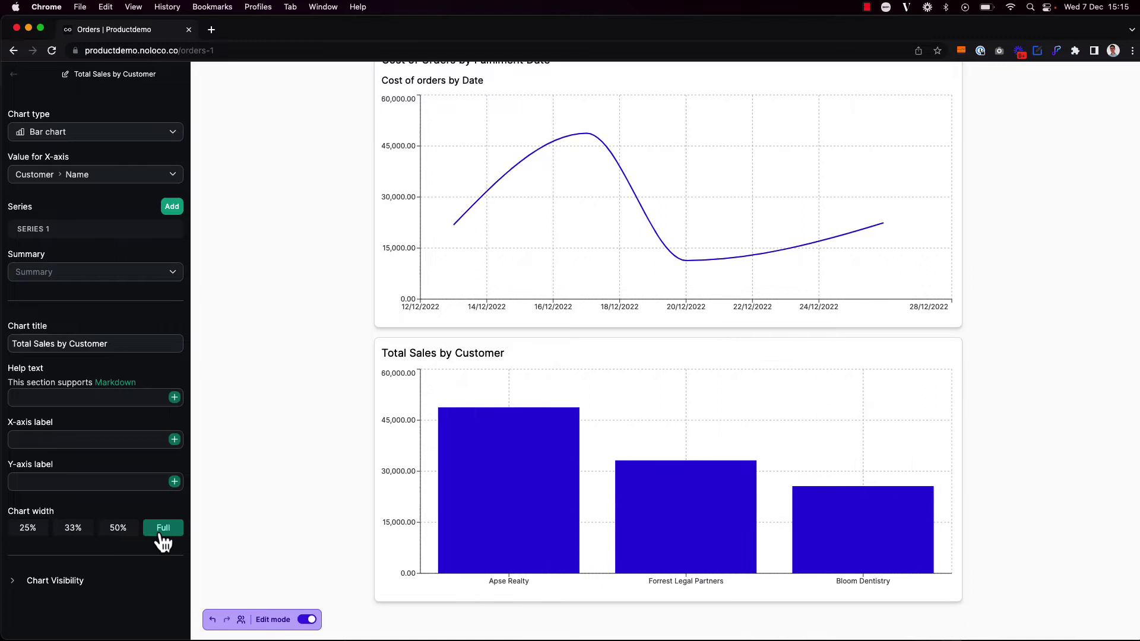
Step: Leave edit mode and read the customer totals on the Total Sales by Customer bars
{"action": "key", "text": "super+e"}
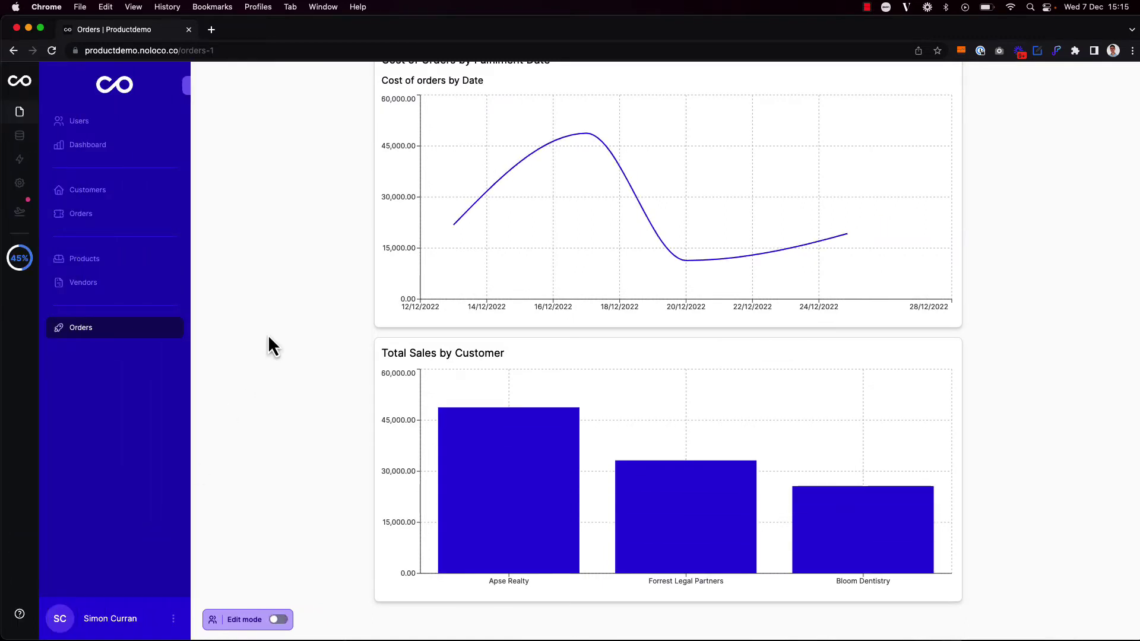
{"action": "scroll", "coordinate": [327, 221], "scroll_direction": "down", "scroll_amount": 3}
{"action": "mouse_move", "coordinate": [461, 466]}
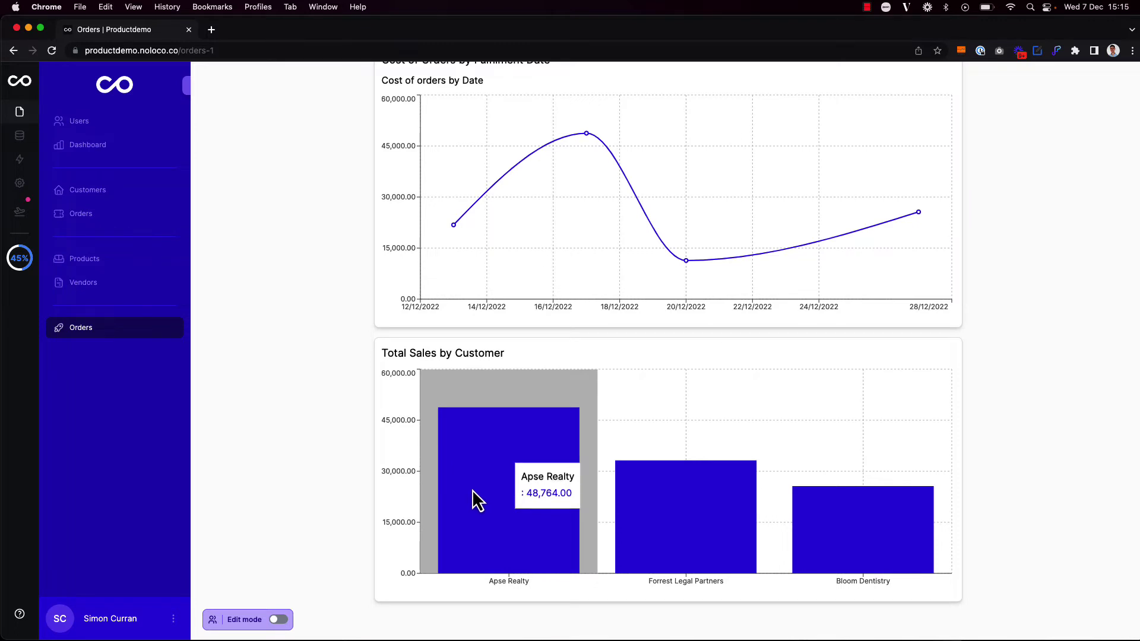
{"action": "mouse_move", "coordinate": [510, 508]}
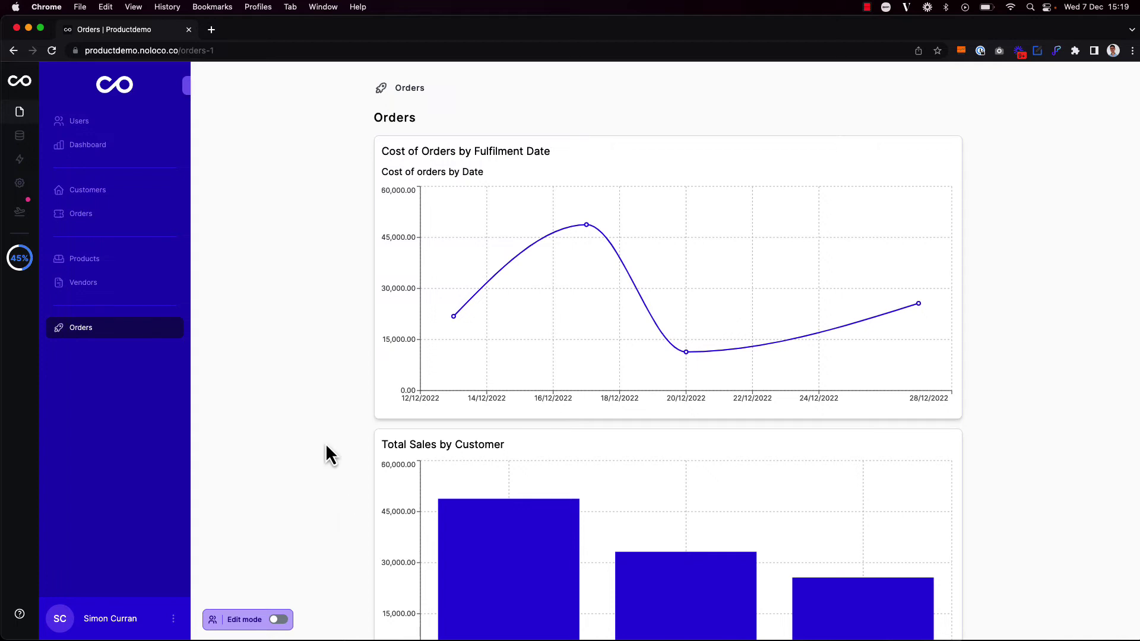
Step: Turn edit mode on, create blank Page 12, and add a Chart element to it
{"action": "key", "text": "super+e"}
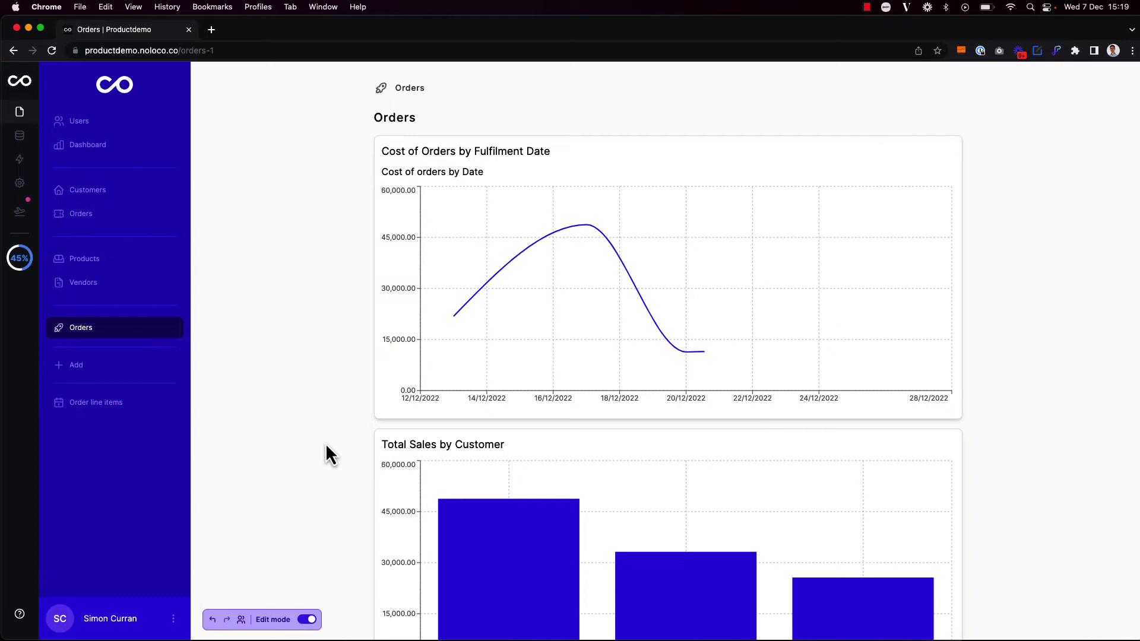
{"action": "left_click", "coordinate": [76, 364]}
{"action": "left_click", "coordinate": [417, 319]}
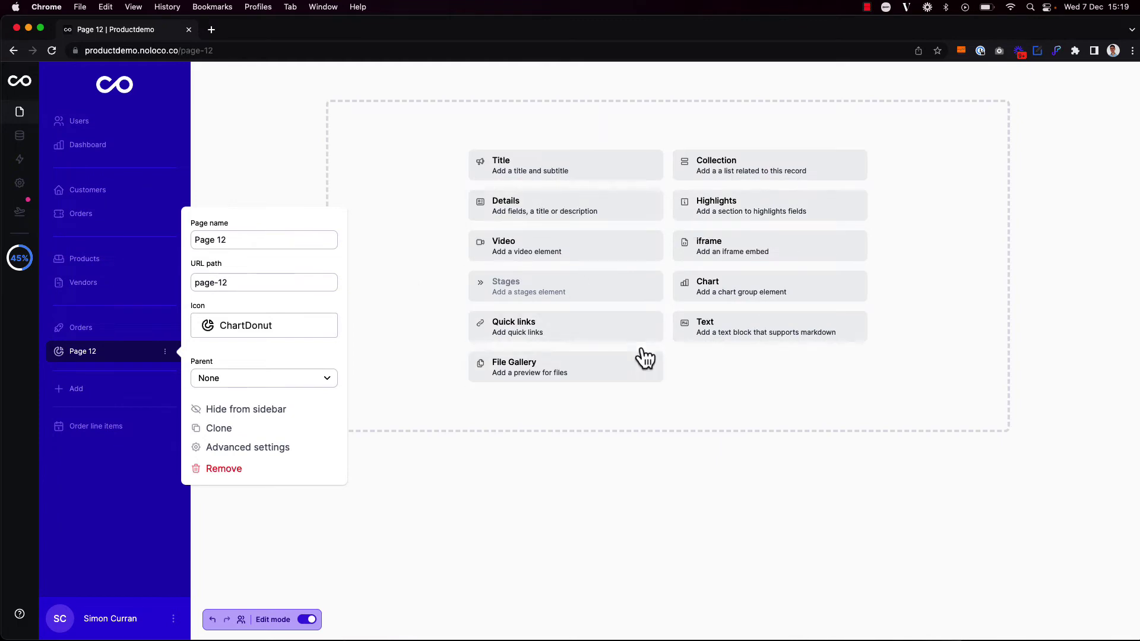
{"action": "left_click", "coordinate": [764, 306]}
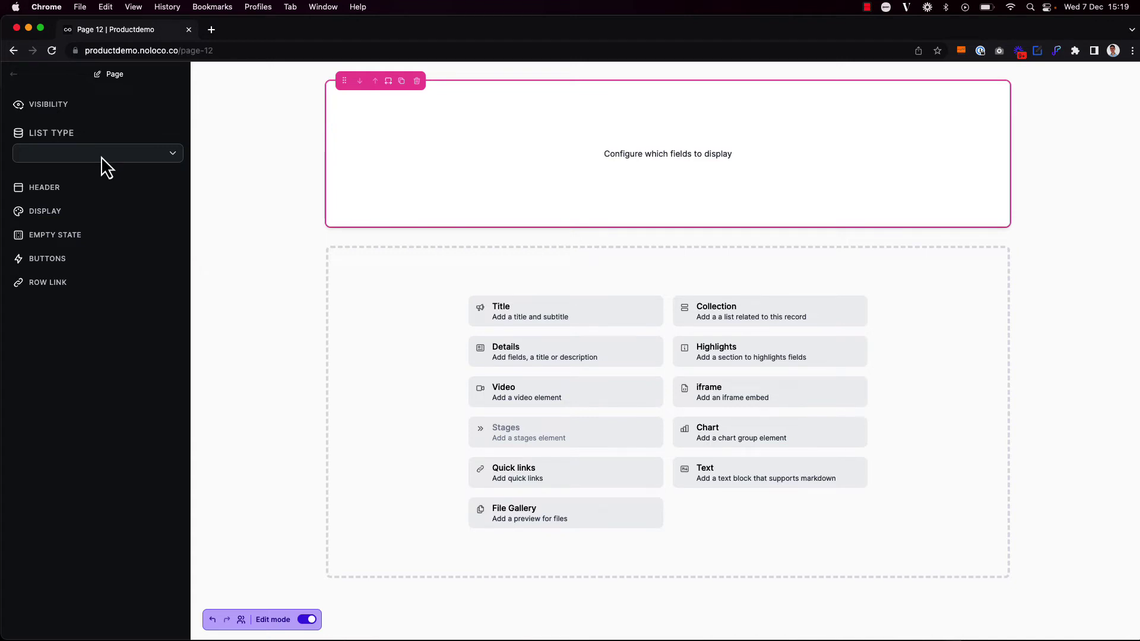
Step: Base the new chart on the Orders collection and title it 'Cost of Orders by Fulfilment Date'
{"action": "left_click", "coordinate": [101, 156]}
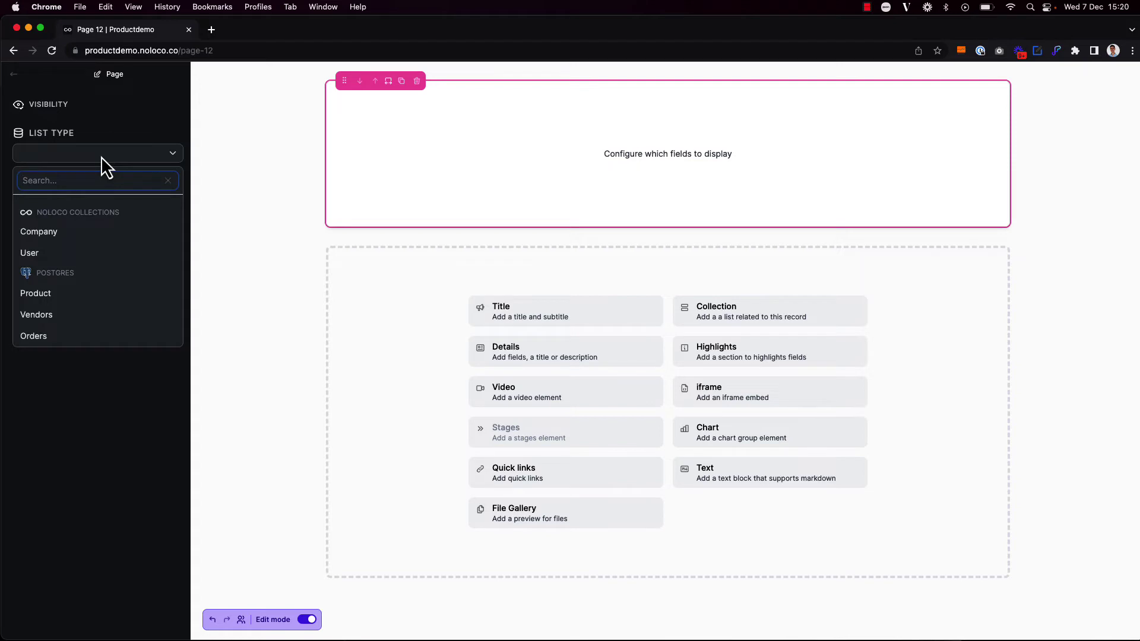
{"action": "type", "text": "Order"}
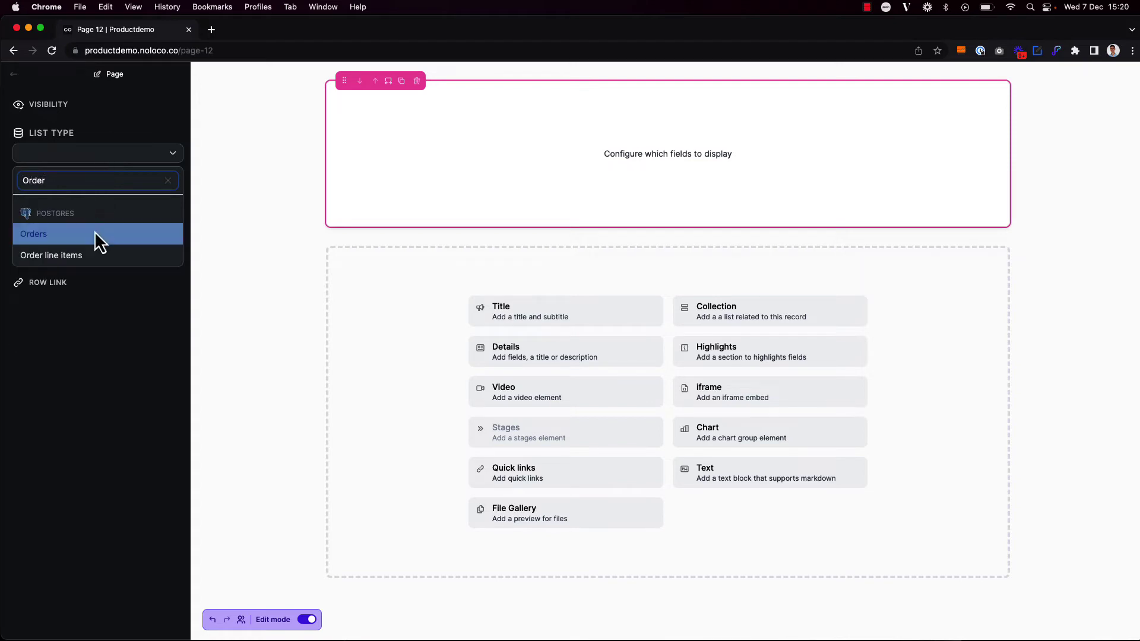
{"action": "left_click", "coordinate": [94, 233]}
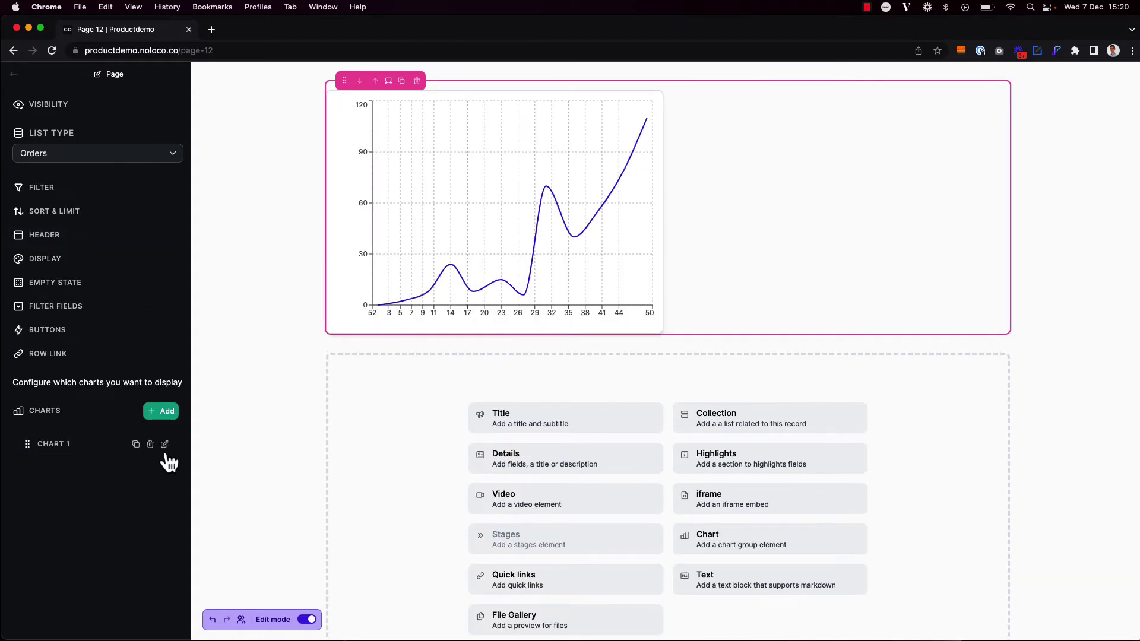
{"action": "left_click", "coordinate": [159, 444]}
{"action": "left_click", "coordinate": [95, 345]}
{"action": "type", "text": "C"}
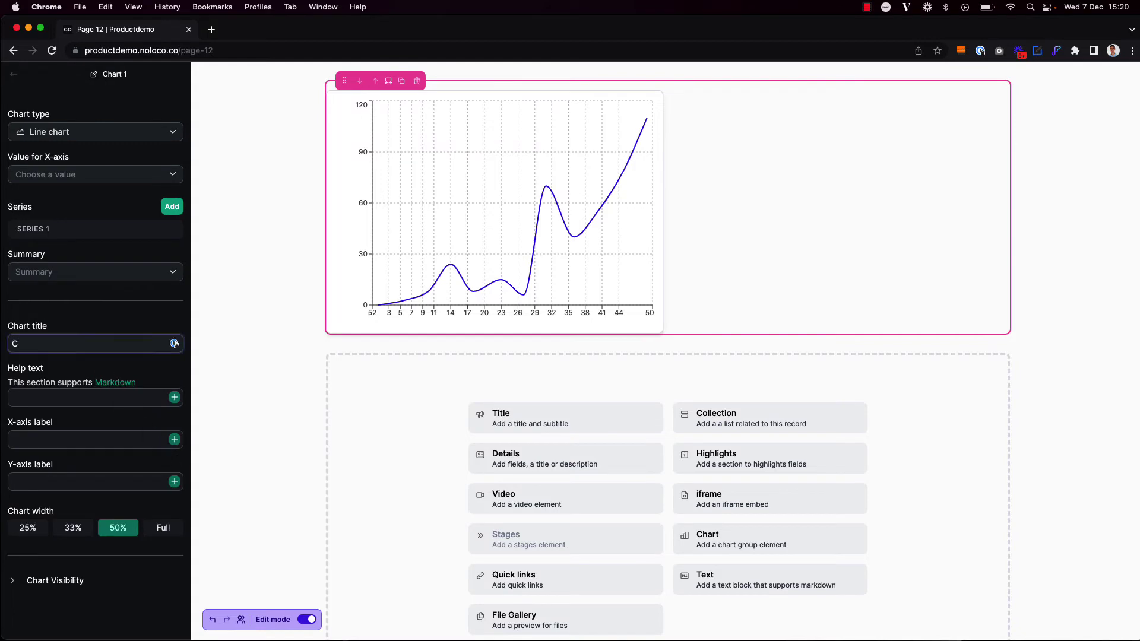
{"action": "type", "text": "ost of Orders by Fulfilment Date"}
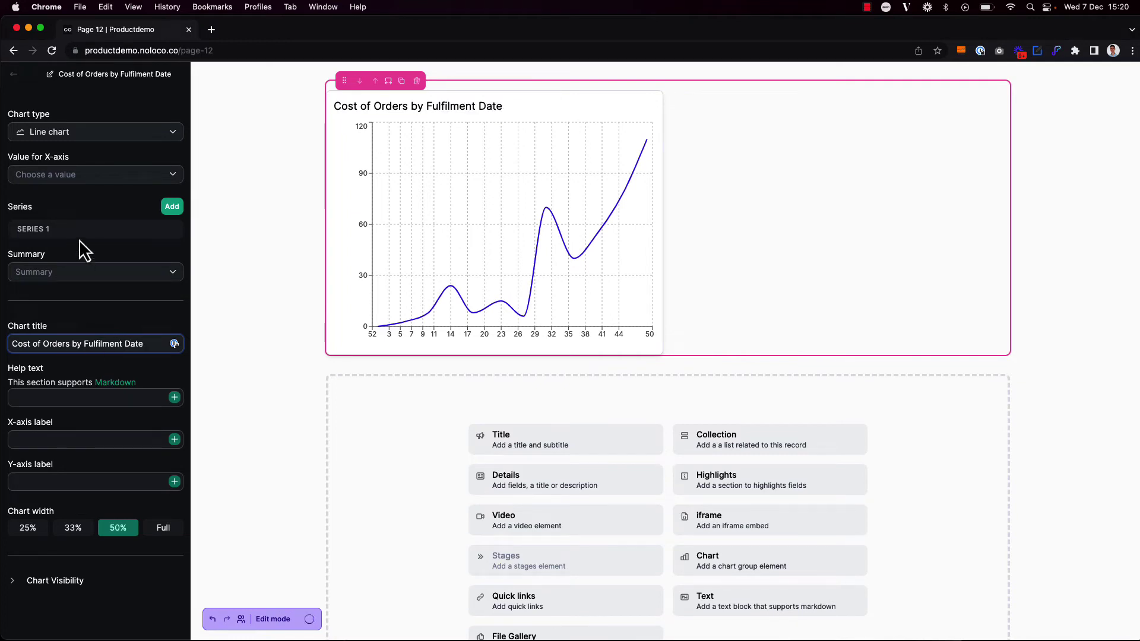
Step: Plot Total Cost against Fulfill By and set the chart width to Full
{"action": "left_click", "coordinate": [152, 176]}
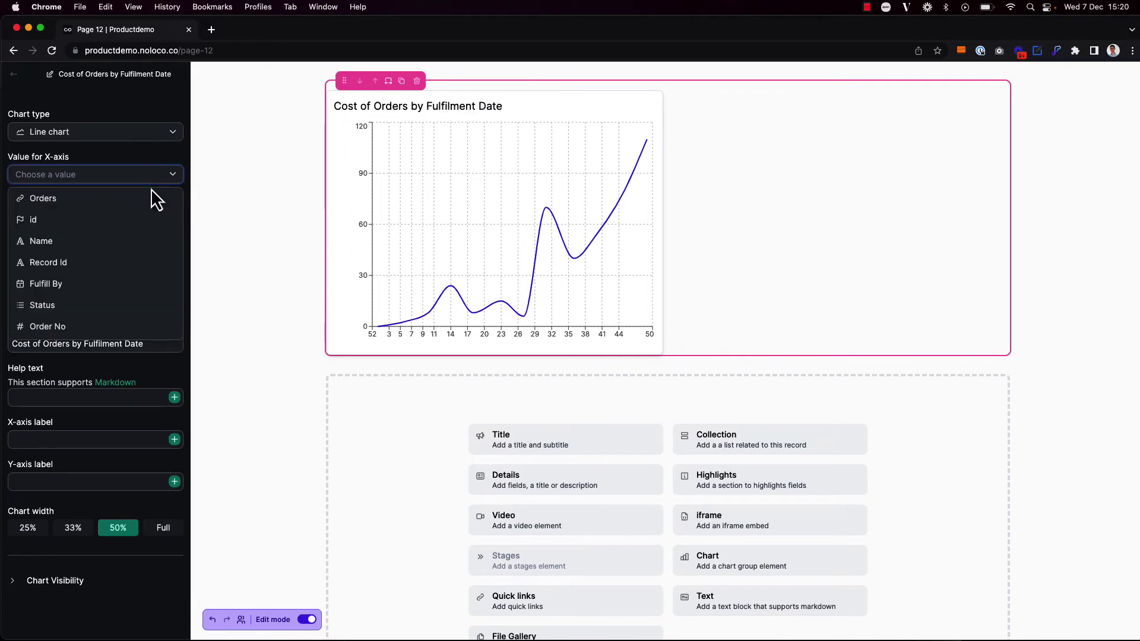
{"action": "left_click", "coordinate": [122, 284]}
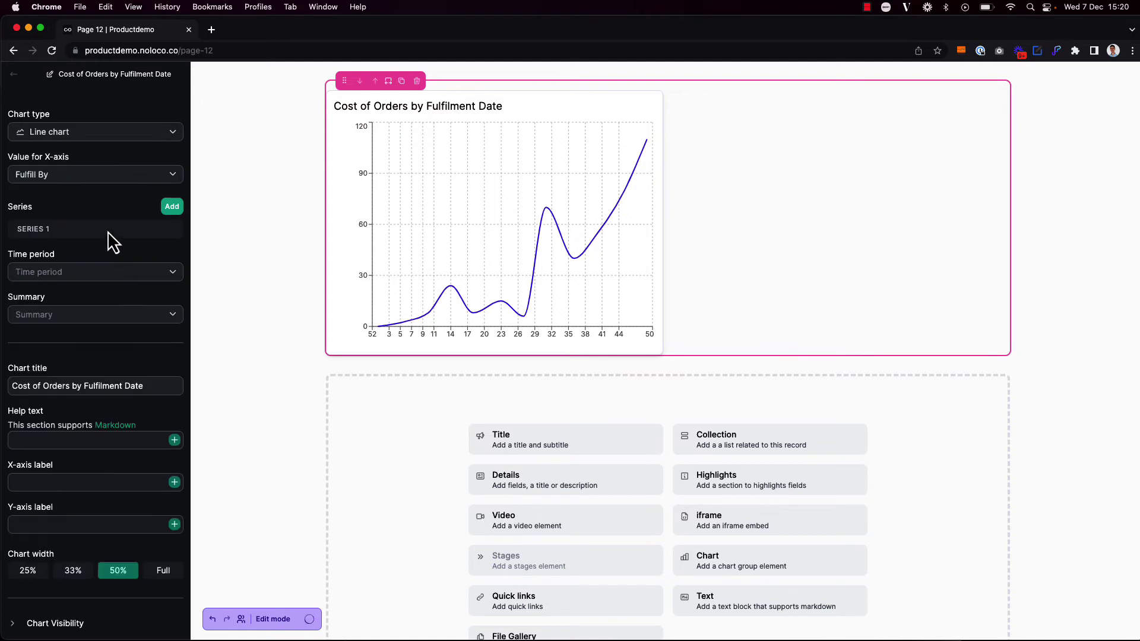
{"action": "left_click", "coordinate": [170, 230]}
{"action": "left_click", "coordinate": [255, 256]}
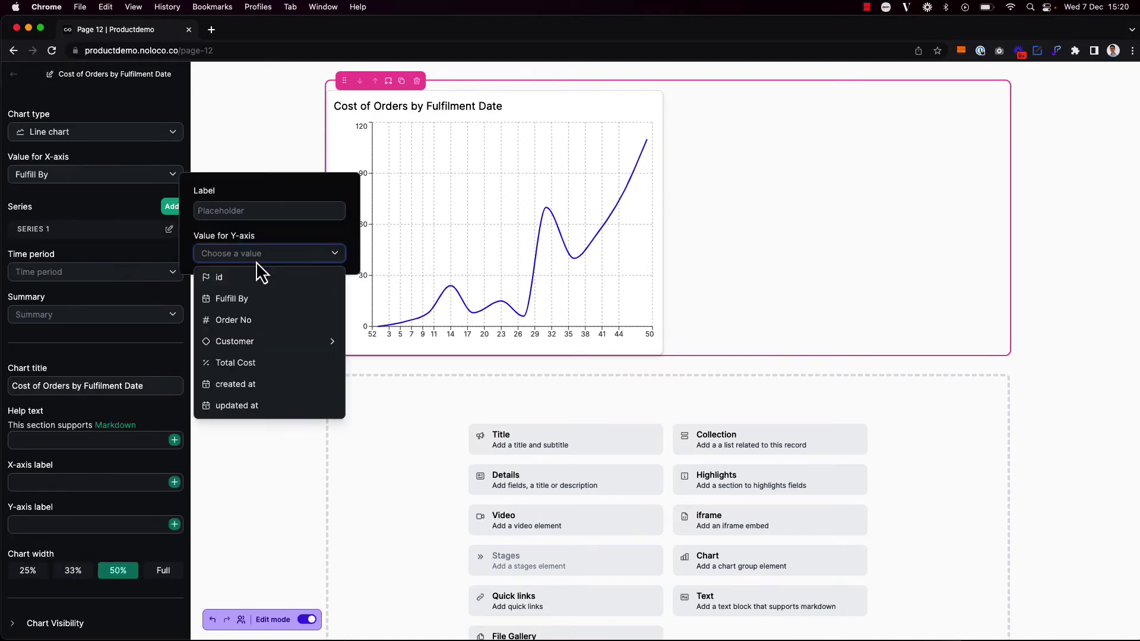
{"action": "left_click", "coordinate": [261, 360]}
{"action": "left_click", "coordinate": [164, 572]}
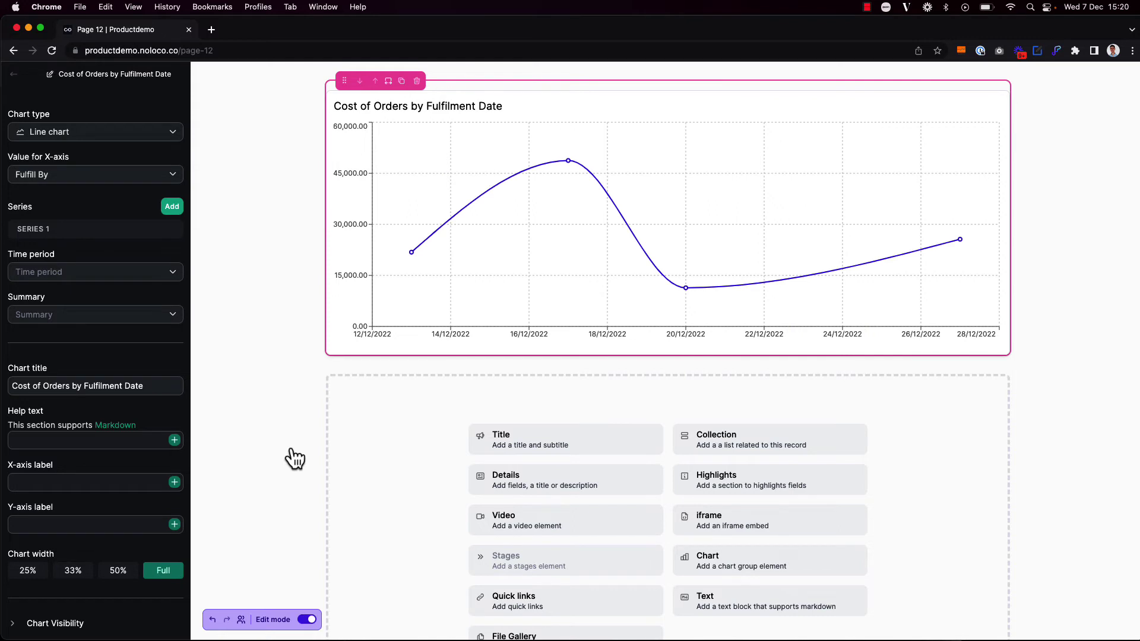
Step: Add a new chart element to Page 12 using the Postgres Product collection as its data source
{"action": "left_click", "coordinate": [707, 569]}
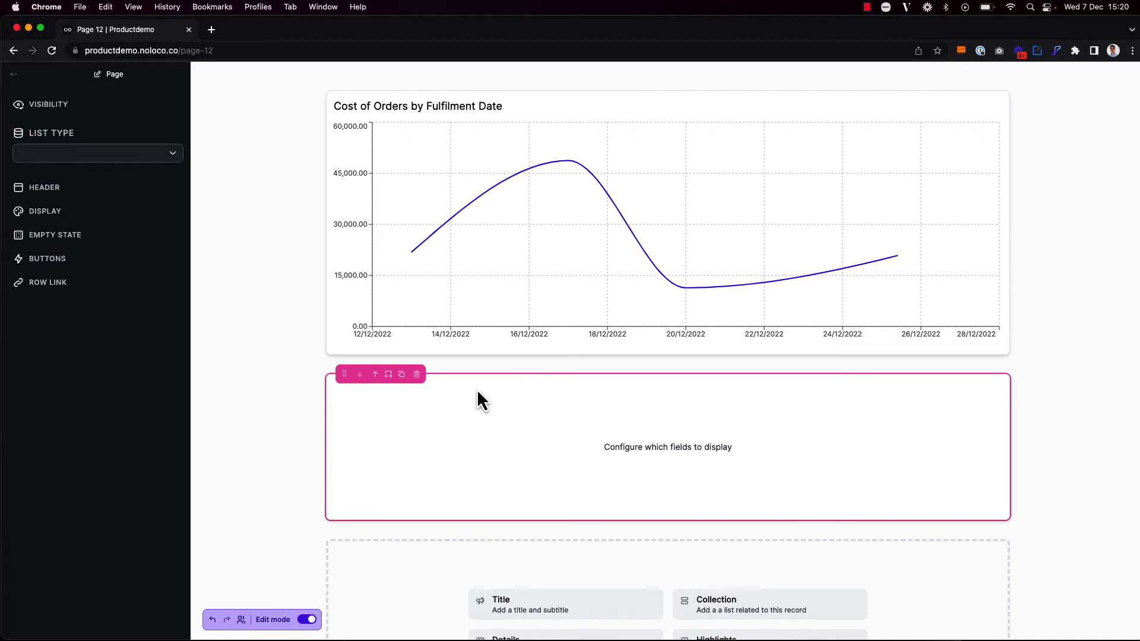
{"action": "left_click", "coordinate": [134, 154]}
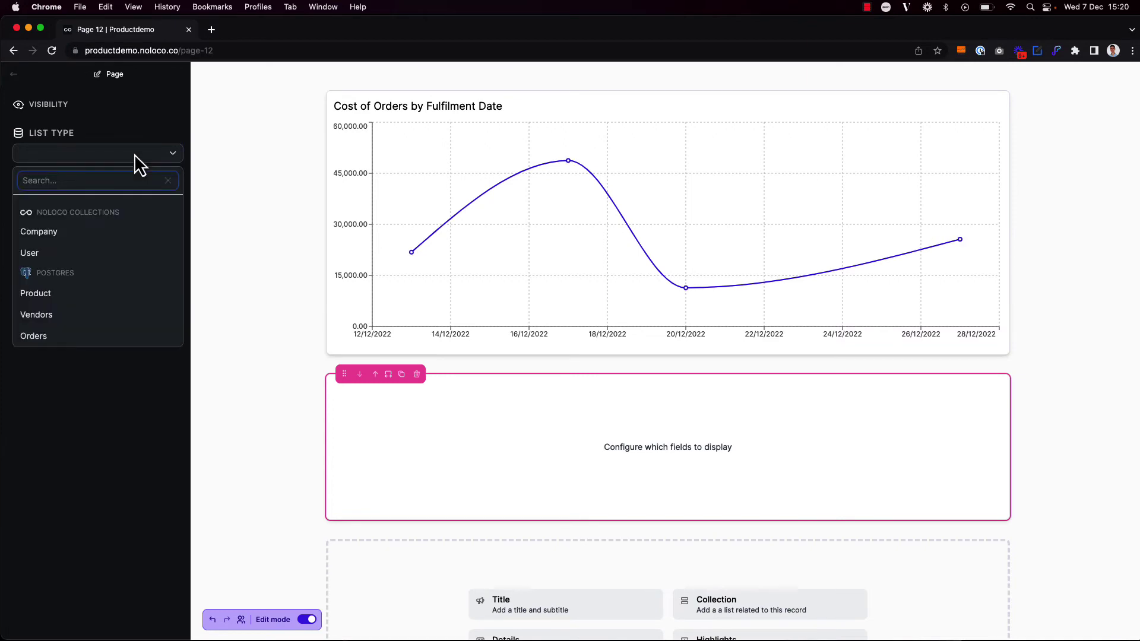
{"action": "type", "text": "Produ"}
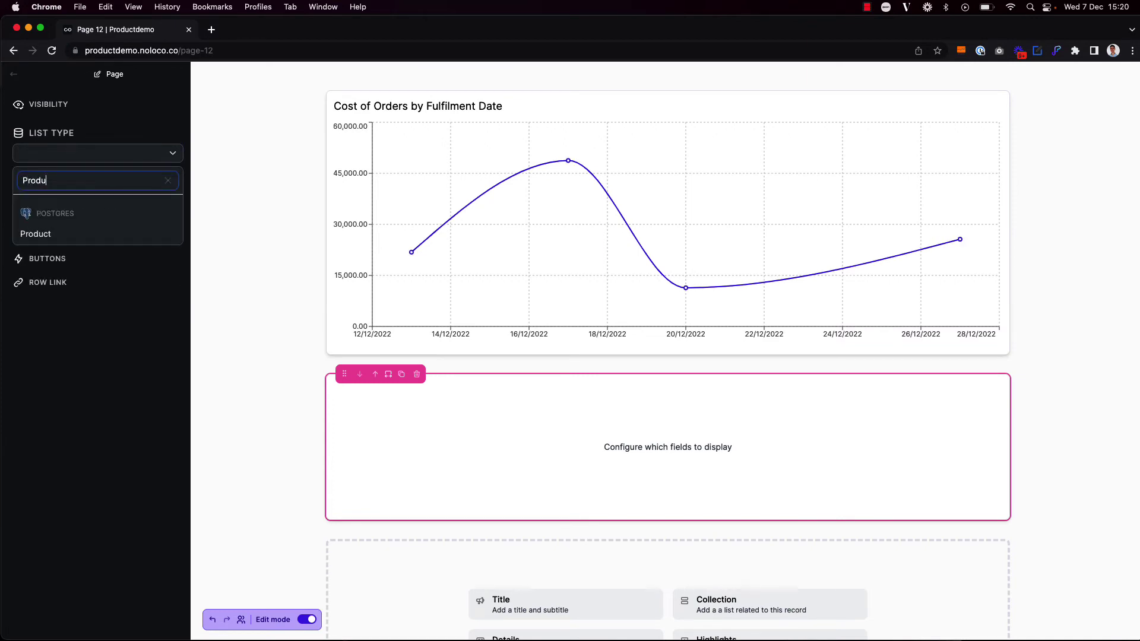
{"action": "left_click", "coordinate": [93, 233]}
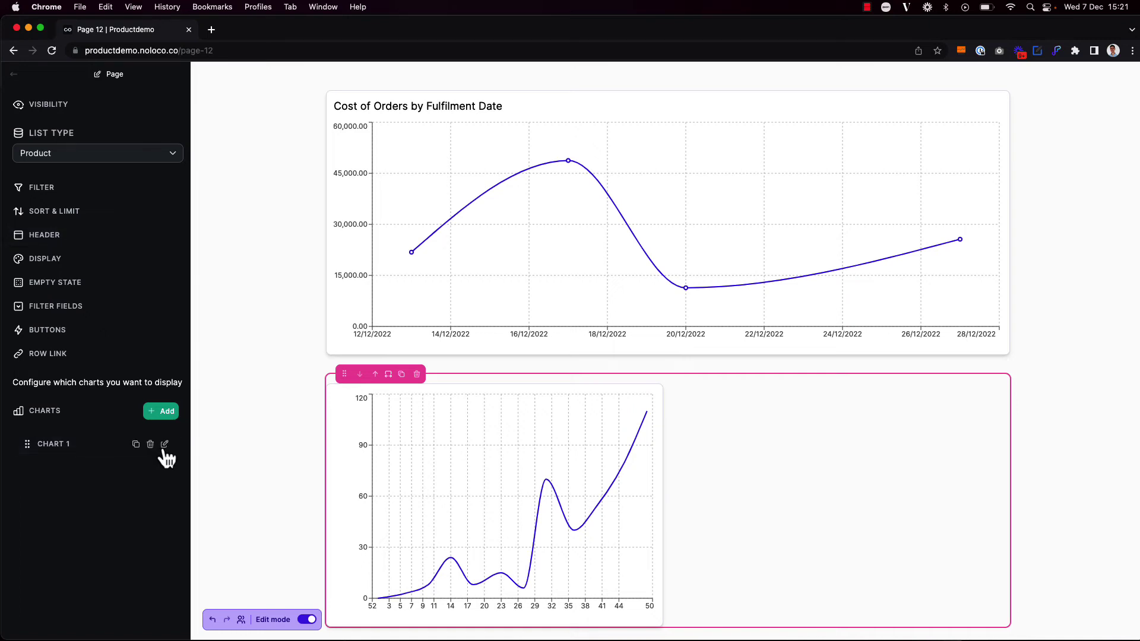
Step: Change Chart 1 to a bar chart with product Name on the x-axis
{"action": "left_click", "coordinate": [162, 445]}
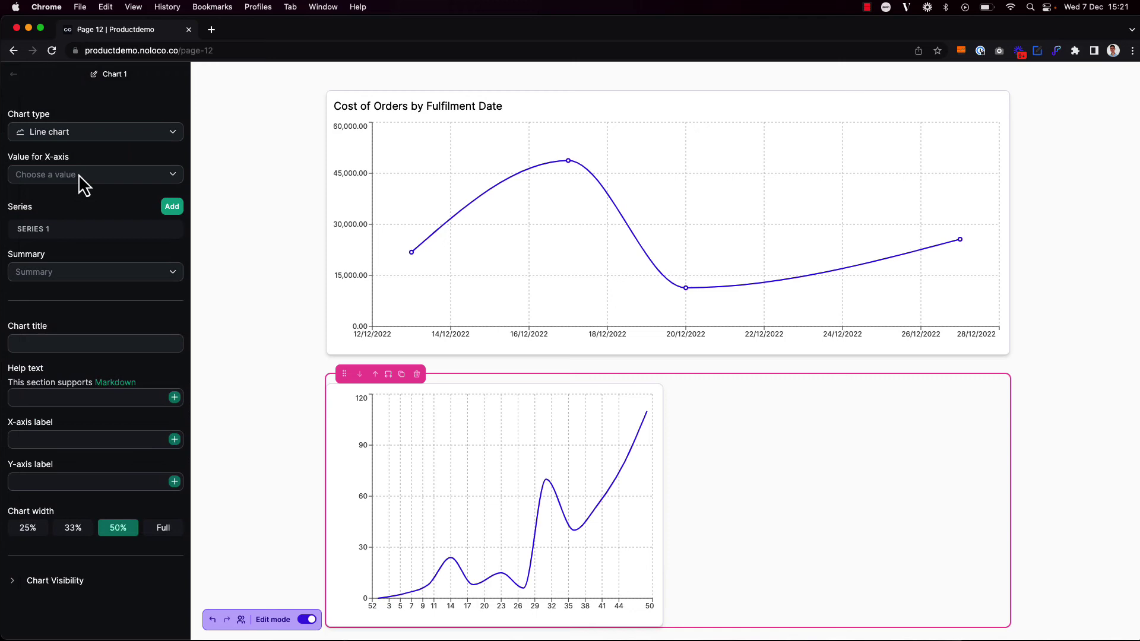
{"action": "left_click", "coordinate": [67, 134]}
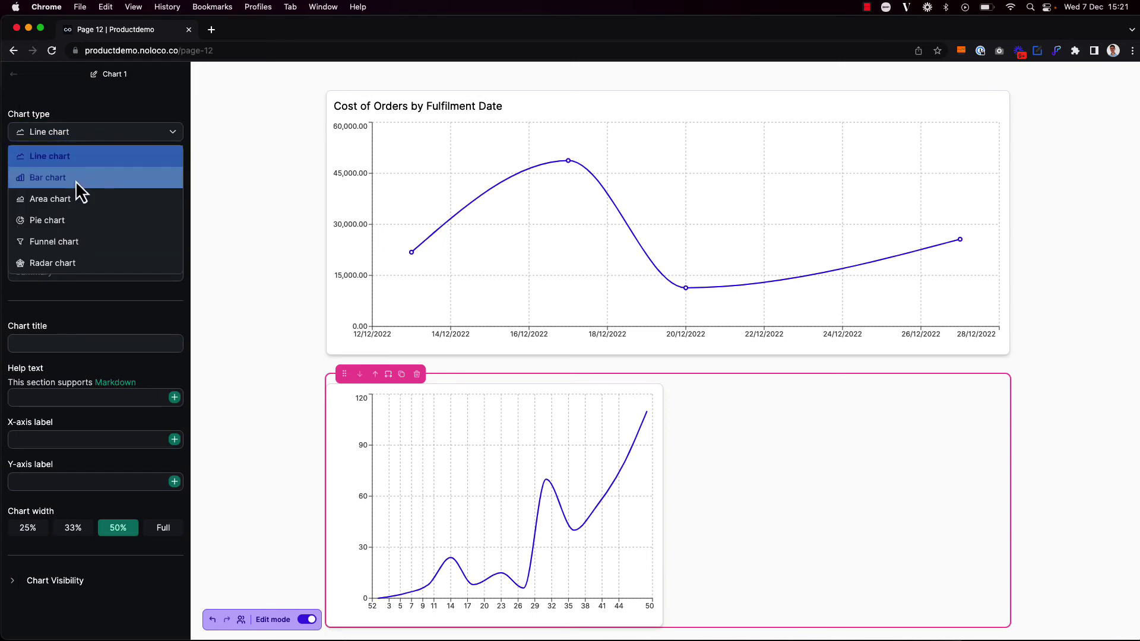
{"action": "left_click", "coordinate": [76, 181]}
{"action": "left_click", "coordinate": [101, 174]}
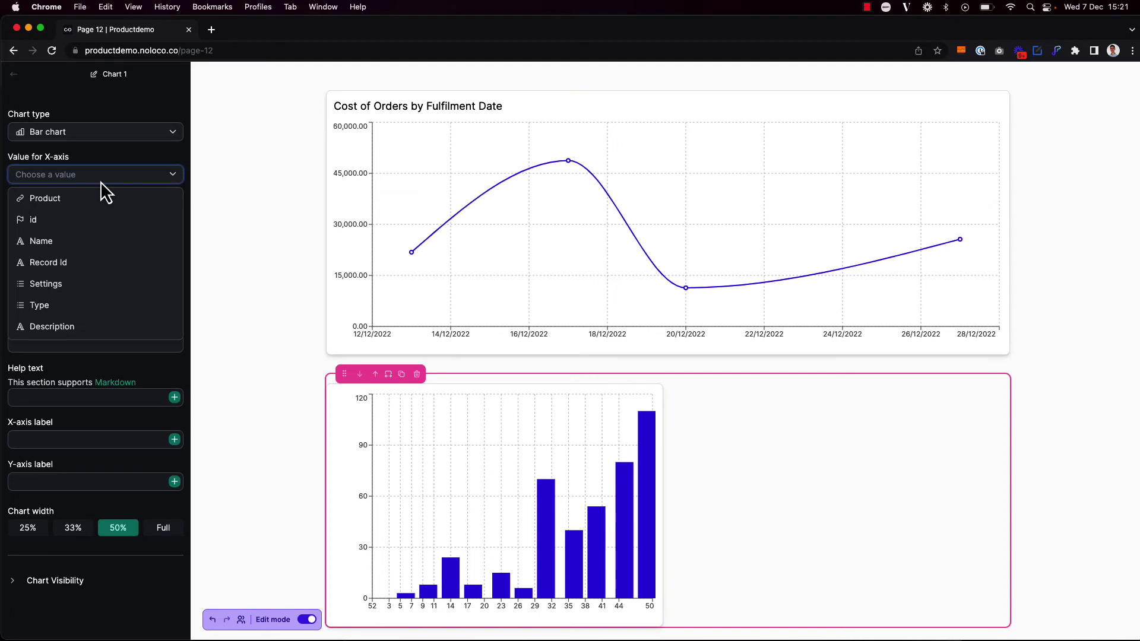
{"action": "left_click", "coordinate": [94, 242]}
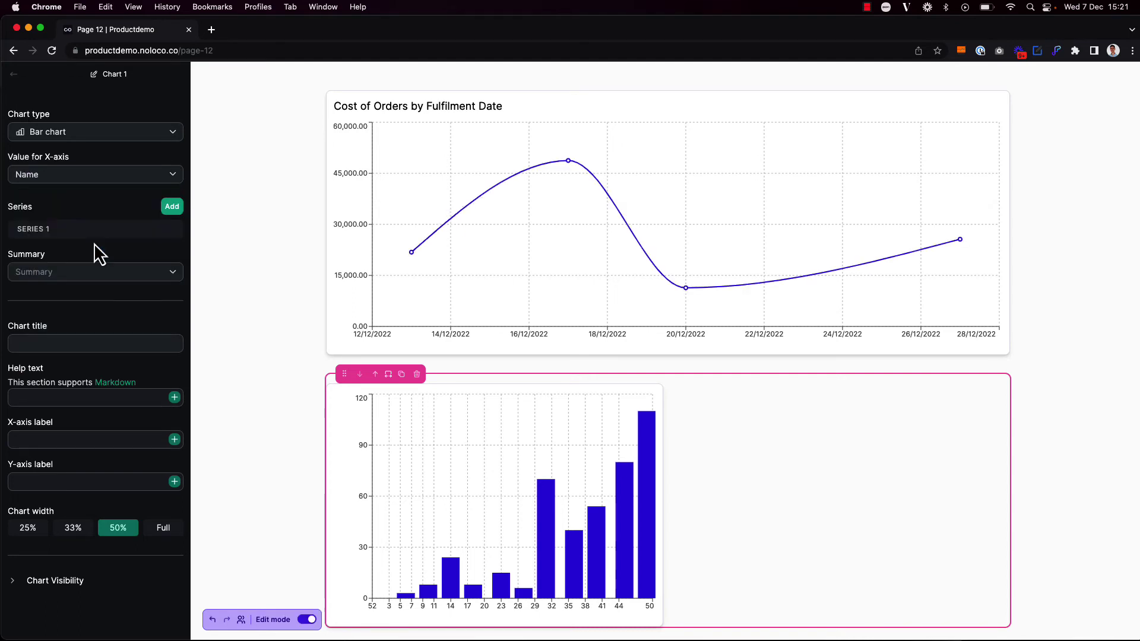
Step: Set Series 1's y-axis to Unit Cost
{"action": "mouse_move", "coordinate": [152, 236]}
{"action": "left_click", "coordinate": [169, 229]}
{"action": "left_click", "coordinate": [240, 254]}
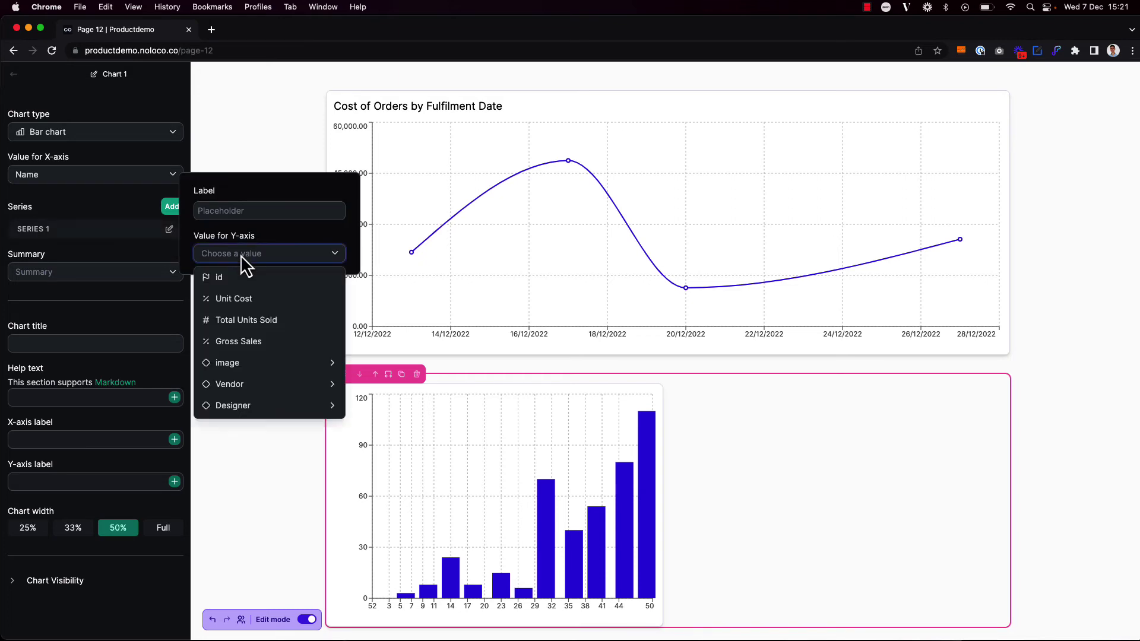
{"action": "left_click", "coordinate": [250, 299]}
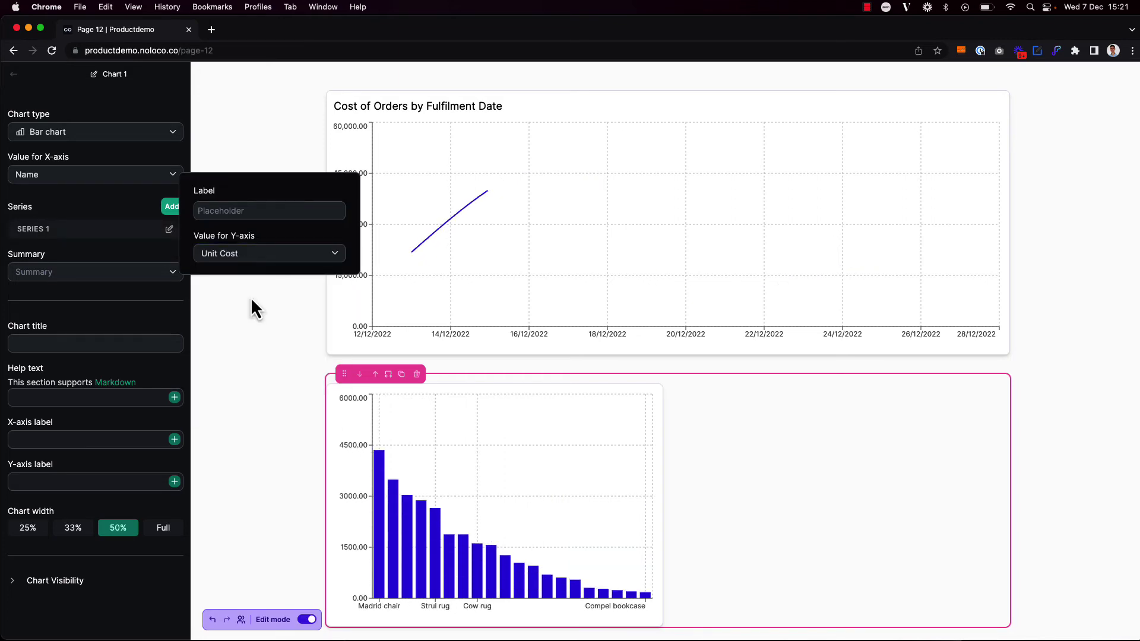
Step: Add Series 2 plotting Sales Price and set the chart width to Full
{"action": "left_click", "coordinate": [171, 210]}
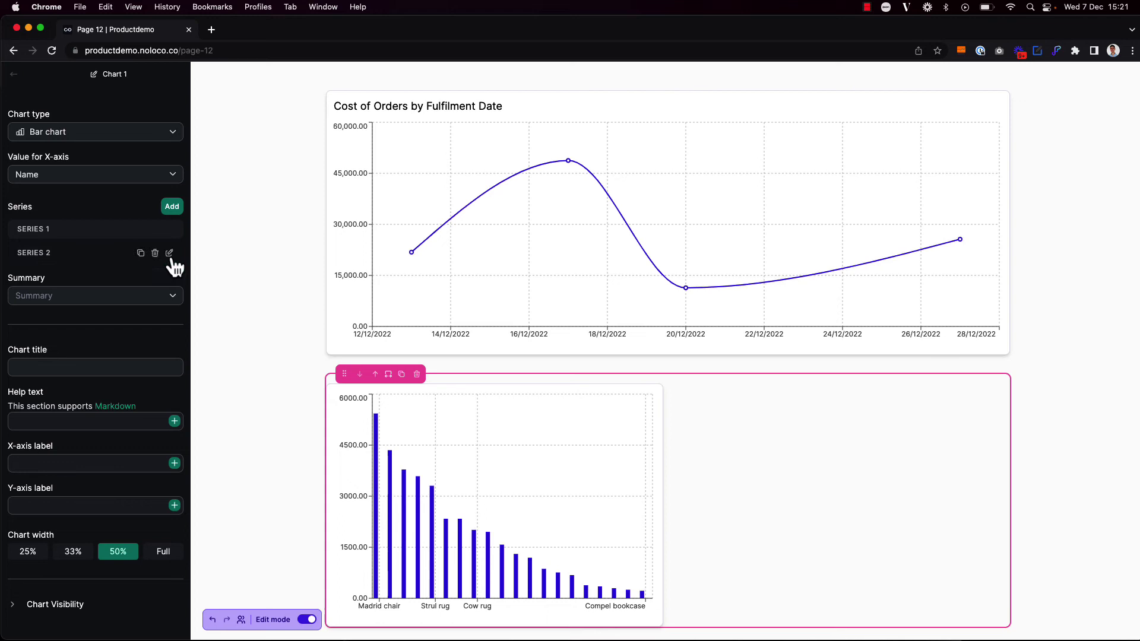
{"action": "left_click", "coordinate": [169, 253]}
{"action": "left_click", "coordinate": [231, 279]}
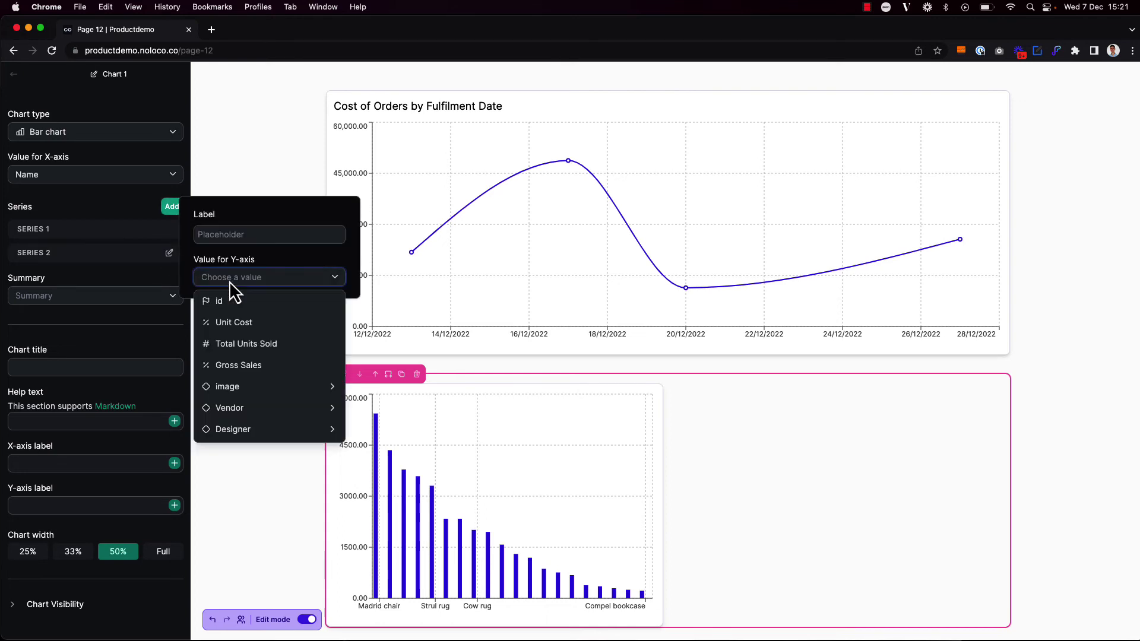
{"action": "scroll", "coordinate": [253, 375], "scroll_direction": "down", "scroll_amount": 2}
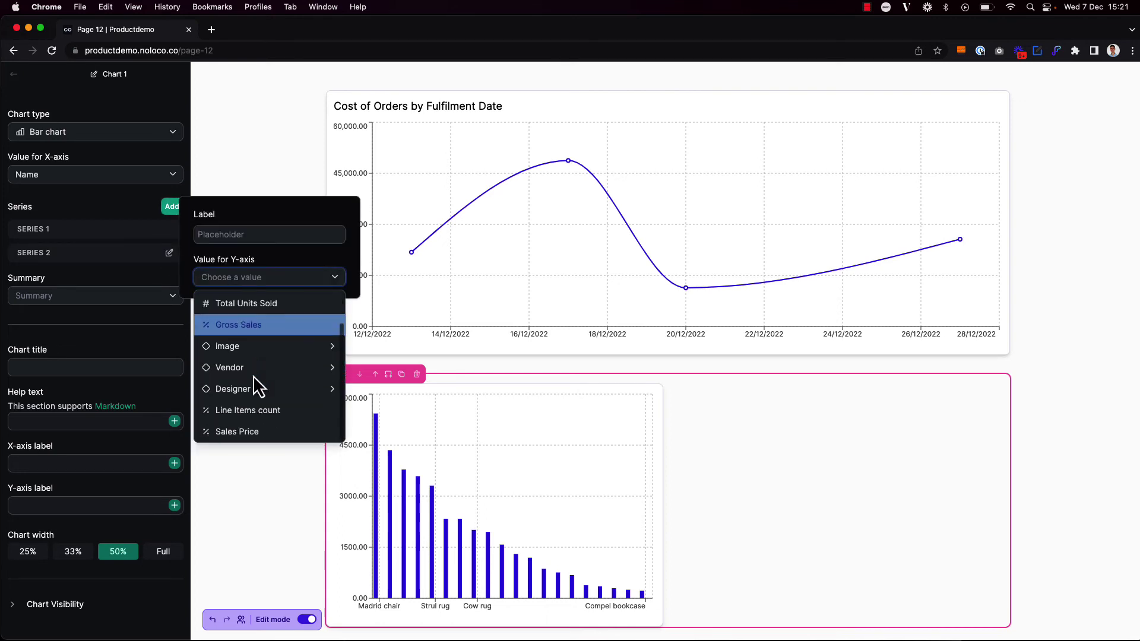
{"action": "left_click", "coordinate": [255, 432]}
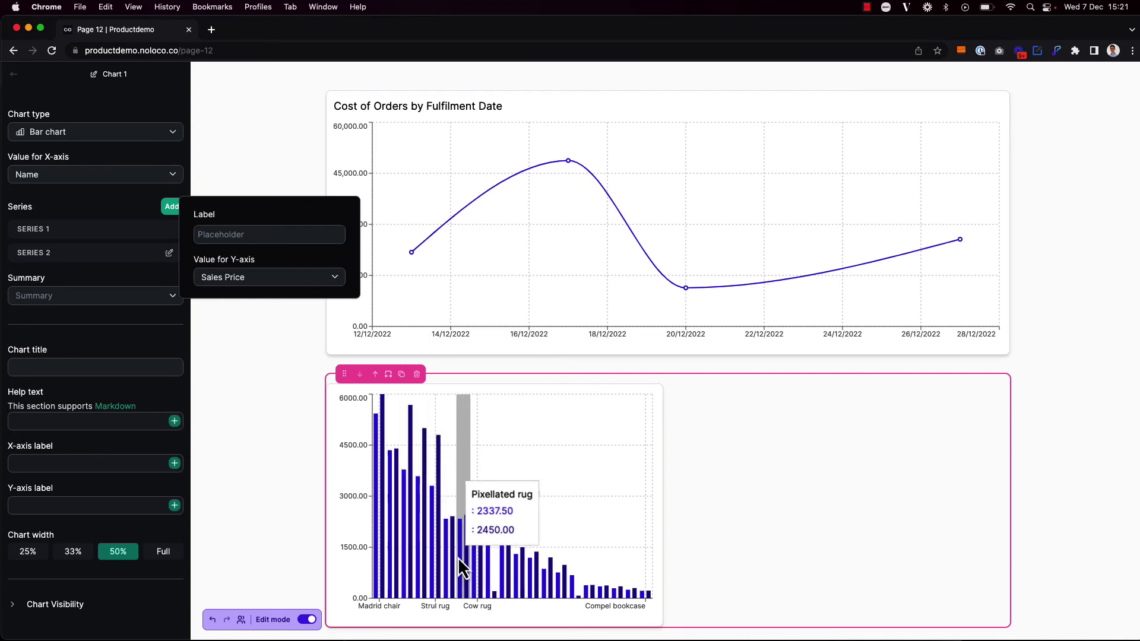
{"action": "left_click", "coordinate": [165, 555]}
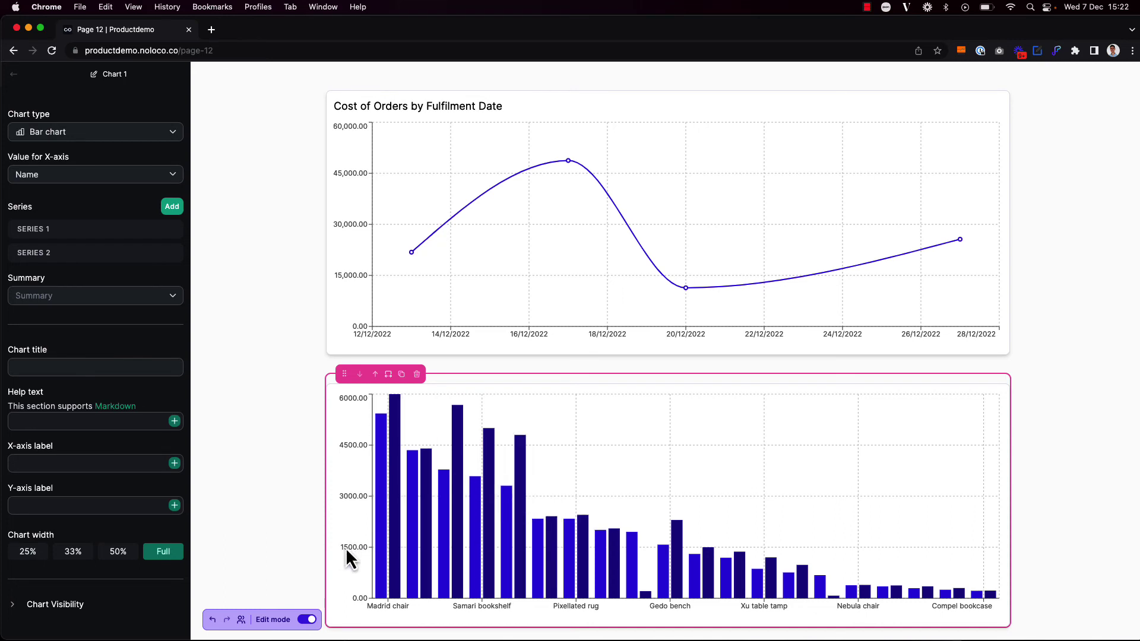
Step: In Page settings, add an AND filter: Unit Cost is greater than (>) 1500
{"action": "left_click", "coordinate": [14, 75]}
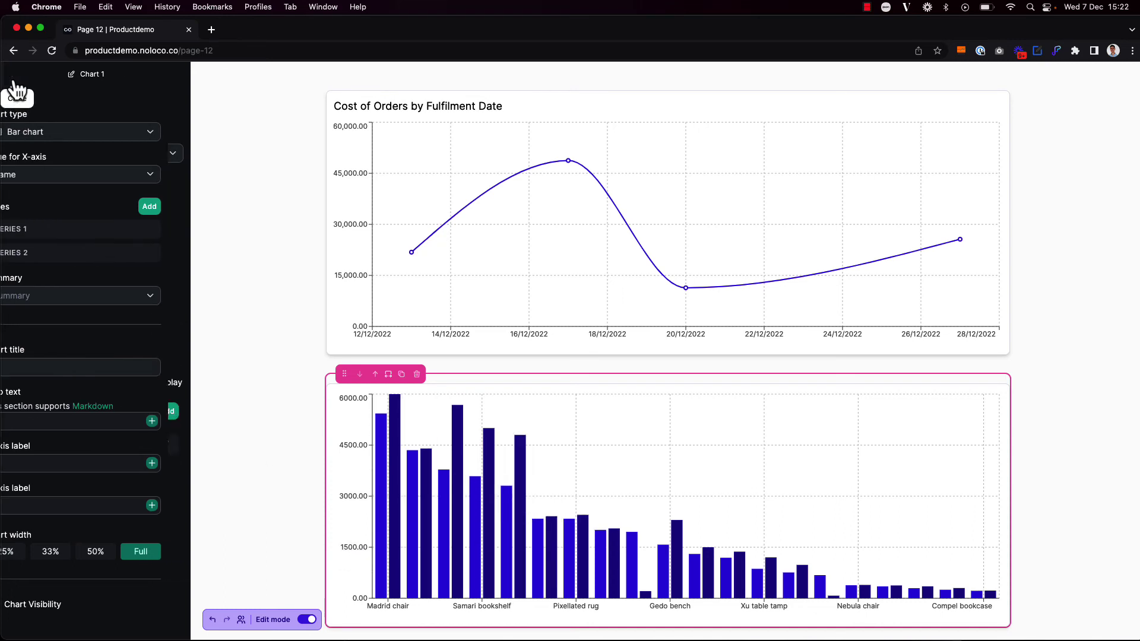
{"action": "left_click", "coordinate": [43, 186]}
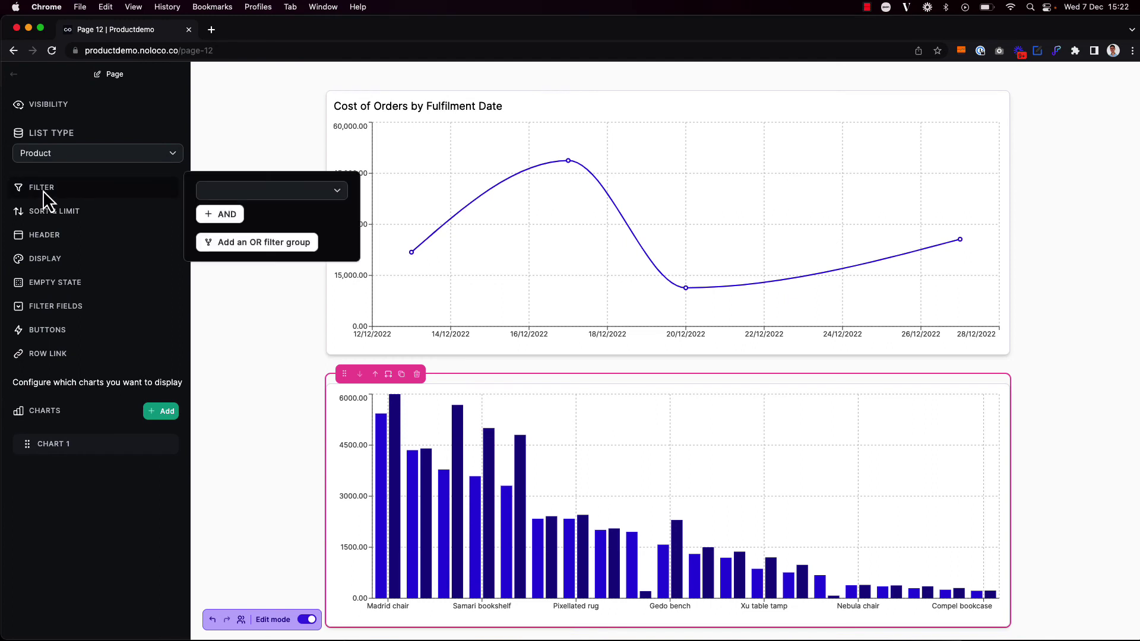
{"action": "left_click", "coordinate": [216, 215]}
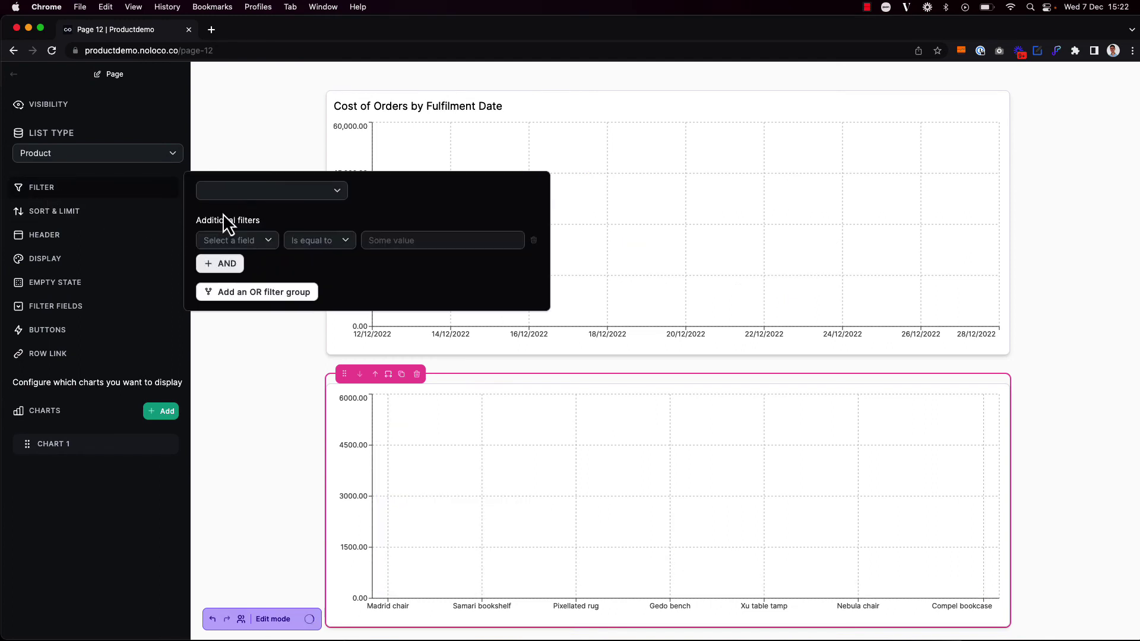
{"action": "left_click", "coordinate": [249, 243]}
{"action": "scroll", "coordinate": [255, 350], "scroll_direction": "down", "scroll_amount": 4}
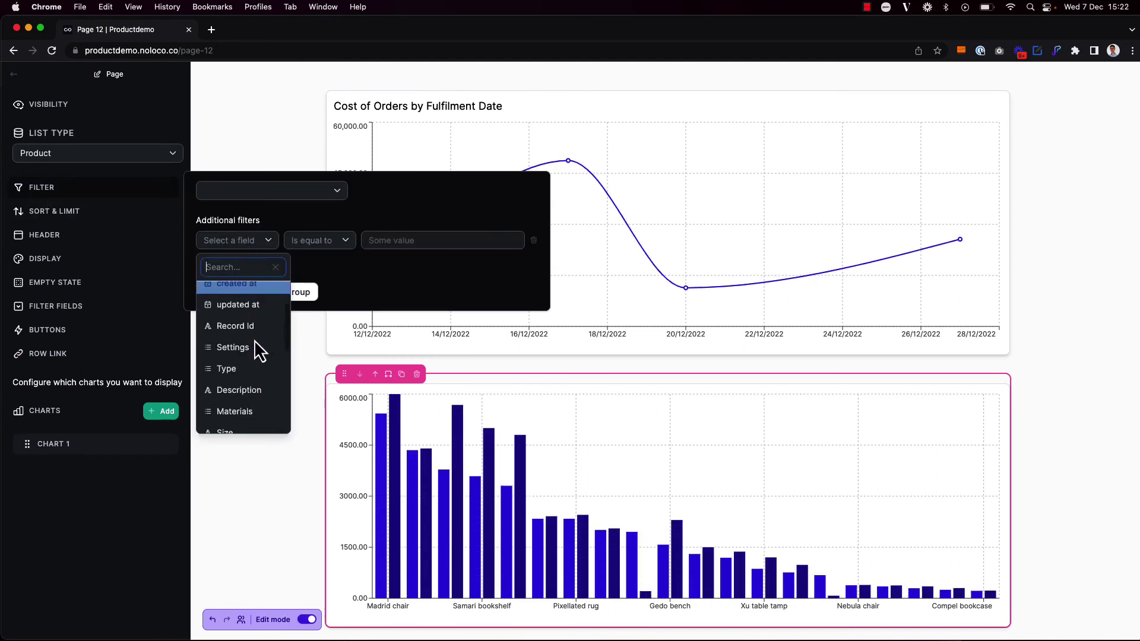
{"action": "left_click", "coordinate": [255, 387]}
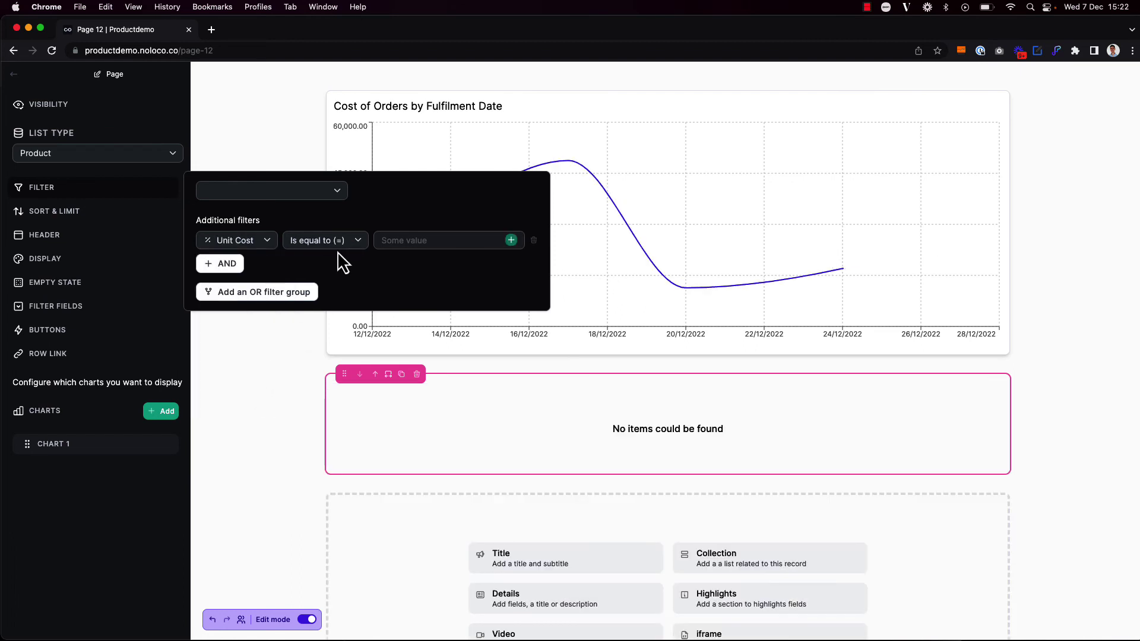
{"action": "left_click", "coordinate": [338, 246]}
{"action": "left_click", "coordinate": [348, 300]}
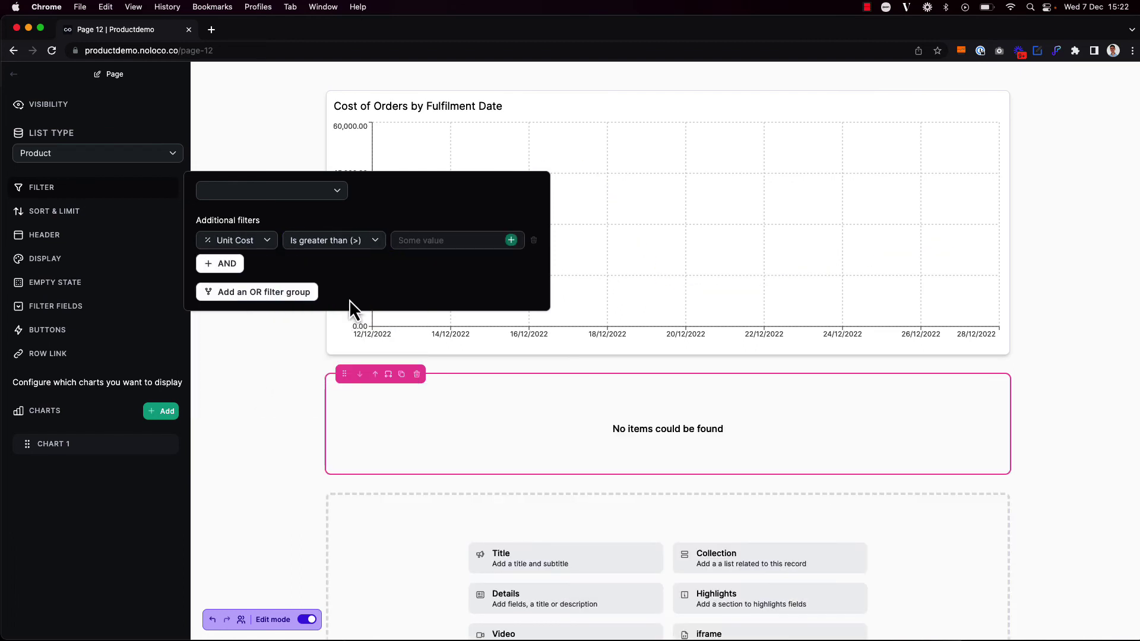
{"action": "left_click", "coordinate": [418, 240]}
{"action": "type", "text": "1500"}
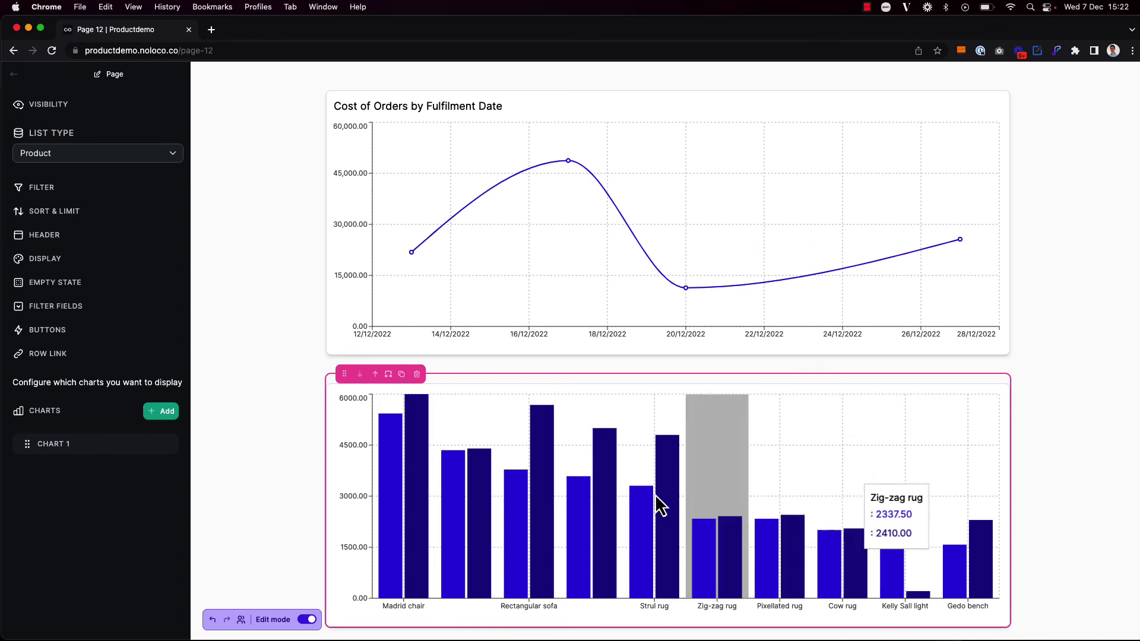
Step: In Chart 1's Chart Visibility, set User Roles to 'Users with these roles'
{"action": "left_click", "coordinate": [164, 444]}
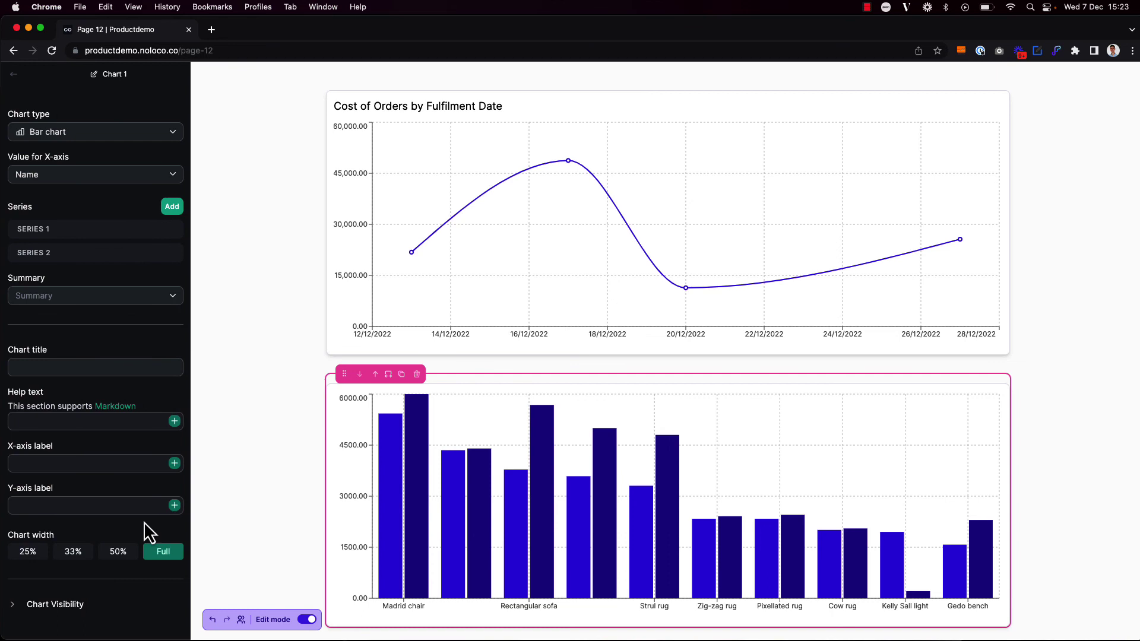
{"action": "left_click", "coordinate": [55, 606]}
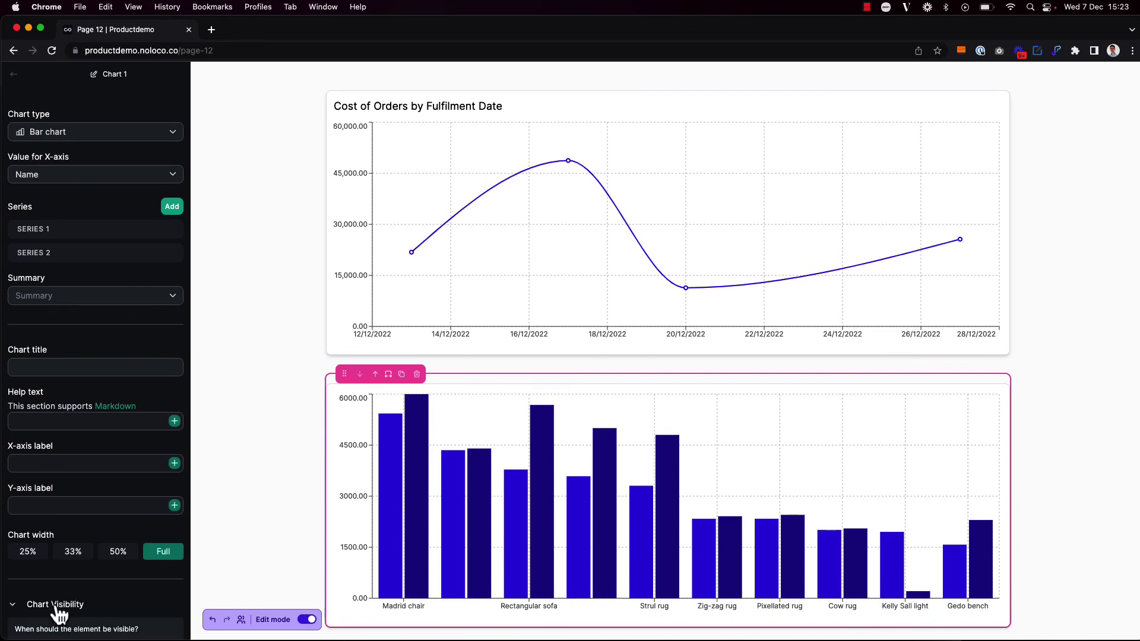
{"action": "scroll", "coordinate": [56, 607], "scroll_direction": "down", "scroll_amount": 6}
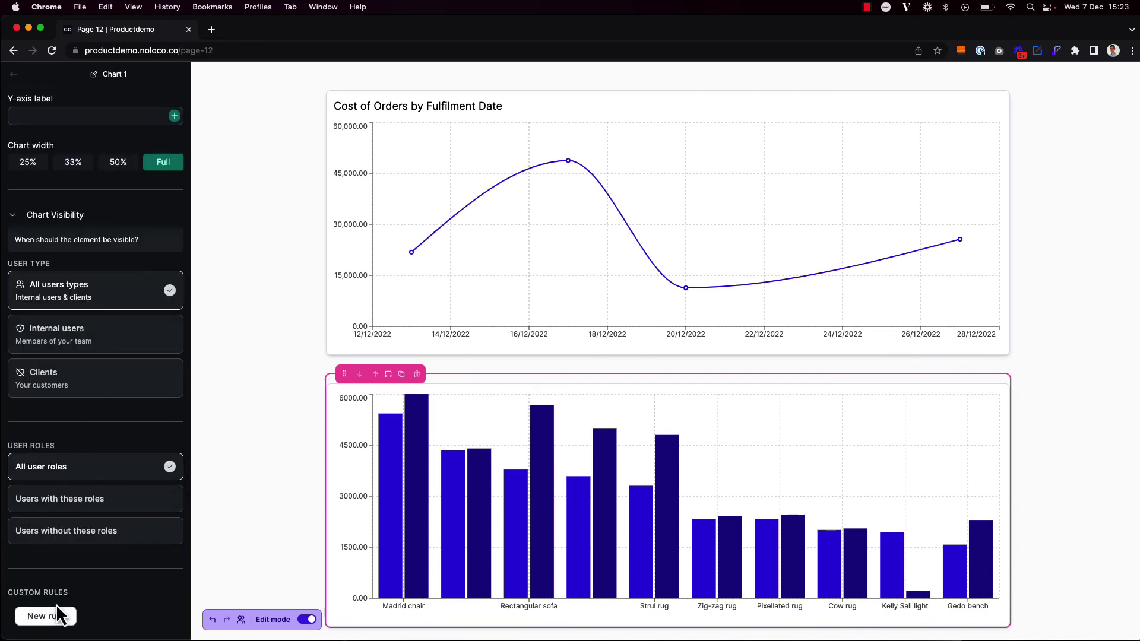
{"action": "left_click", "coordinate": [56, 505]}
{"action": "scroll", "coordinate": [58, 515], "scroll_direction": "down", "scroll_amount": 2}
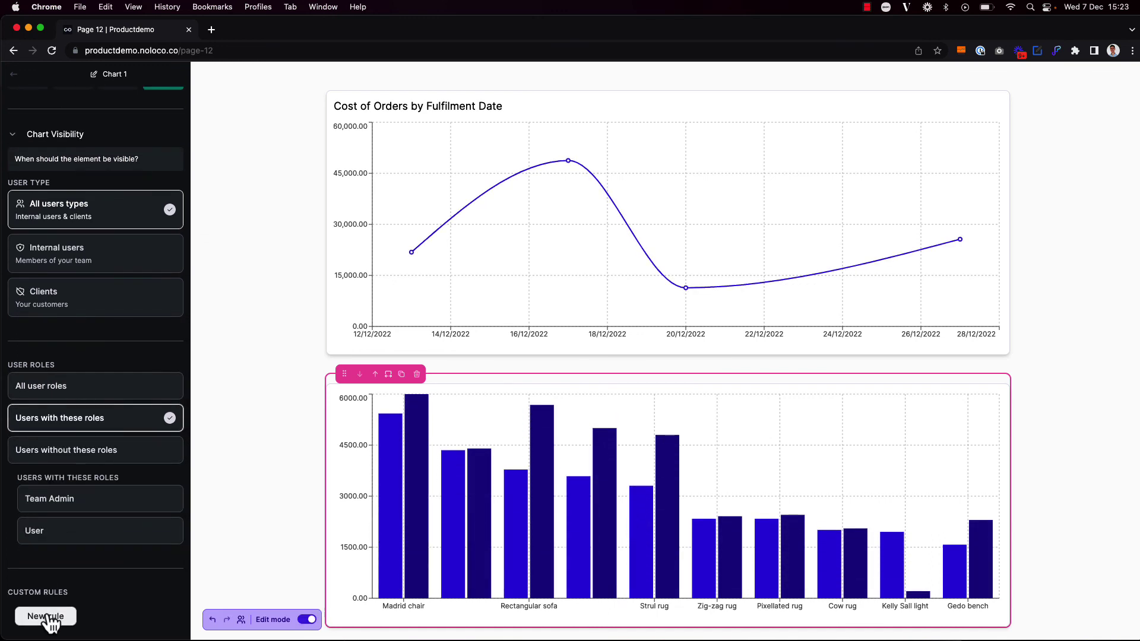
Step: Deselect the chart with Escape, visit the Orders page, then return to Page 12
{"action": "key", "text": "Escape"}
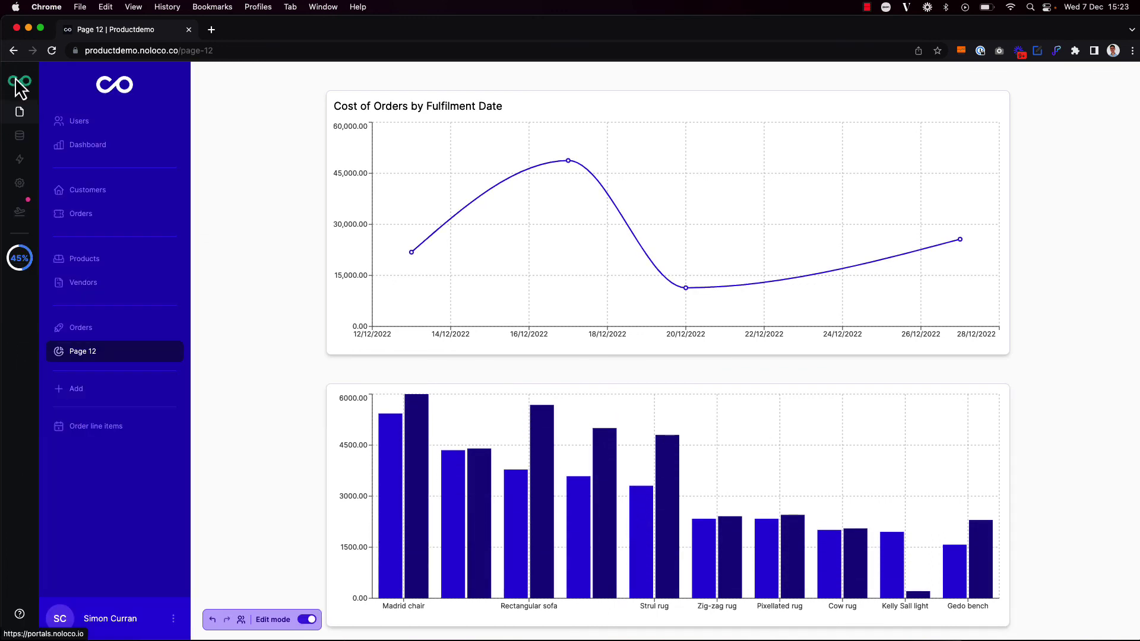
{"action": "left_click", "coordinate": [107, 331]}
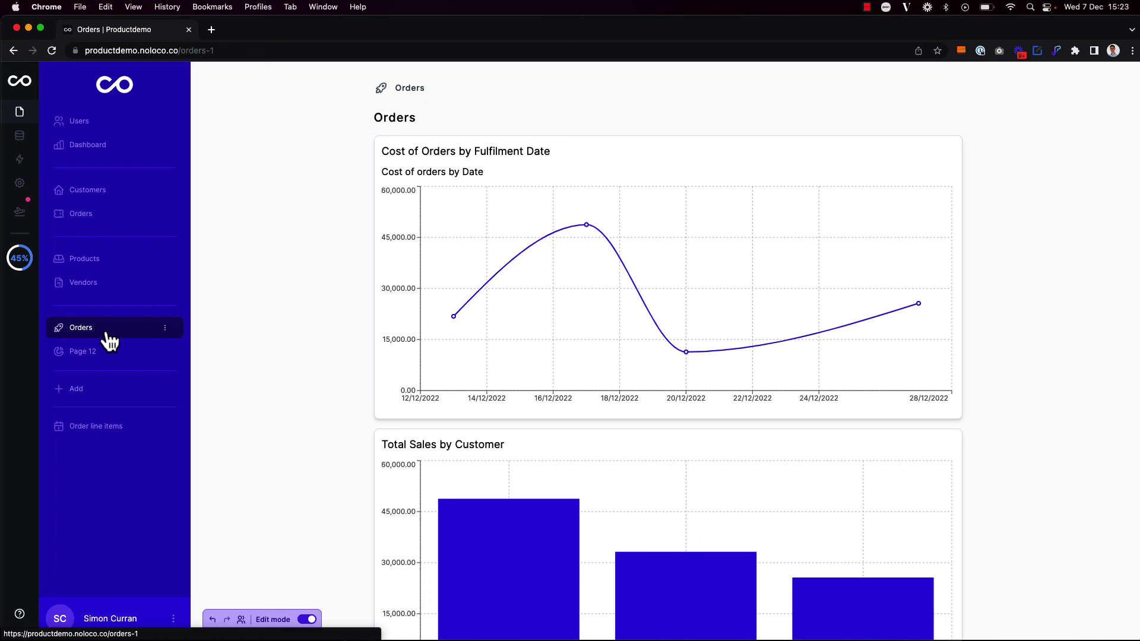
{"action": "left_click", "coordinate": [111, 359]}
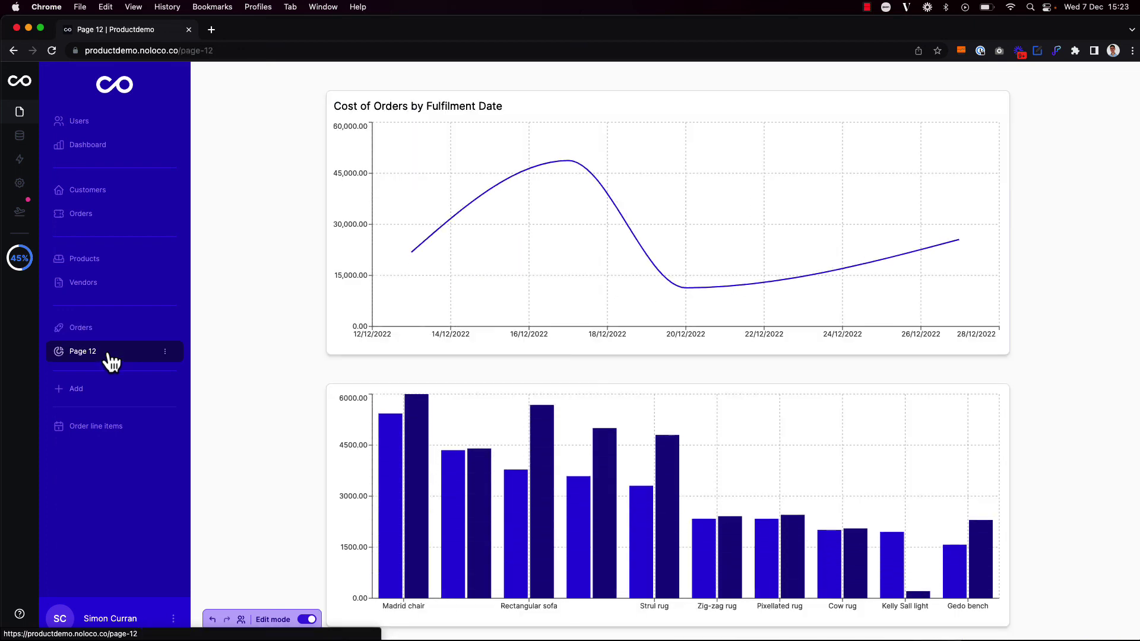